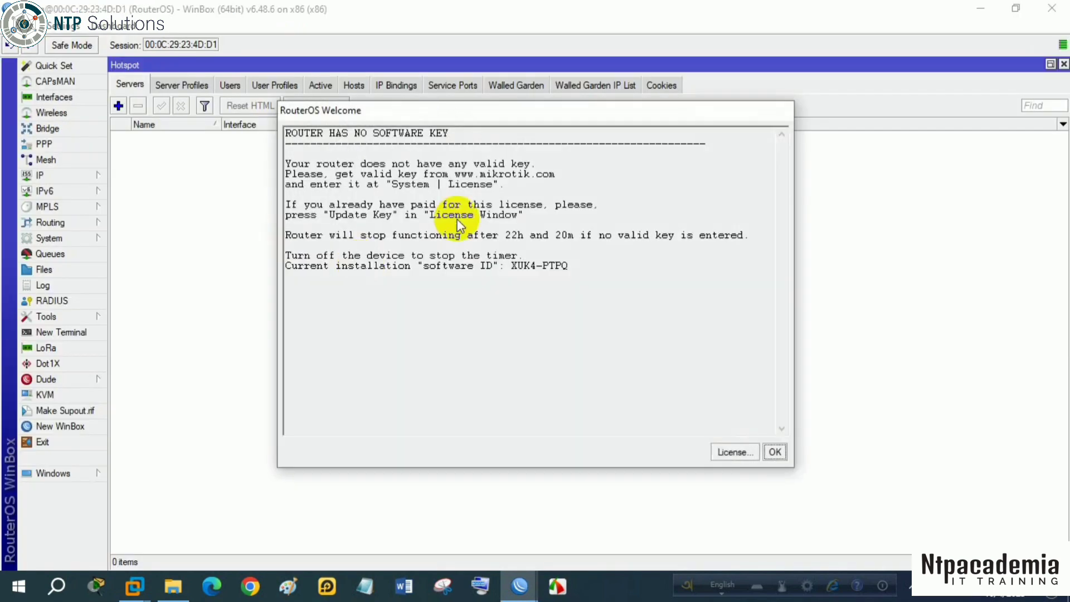
- Dismiss the missing software key notice and check the ether1-WAN and ether2-LAN entries in the interface list
{"action": "left_click", "coordinate": [775, 450]}
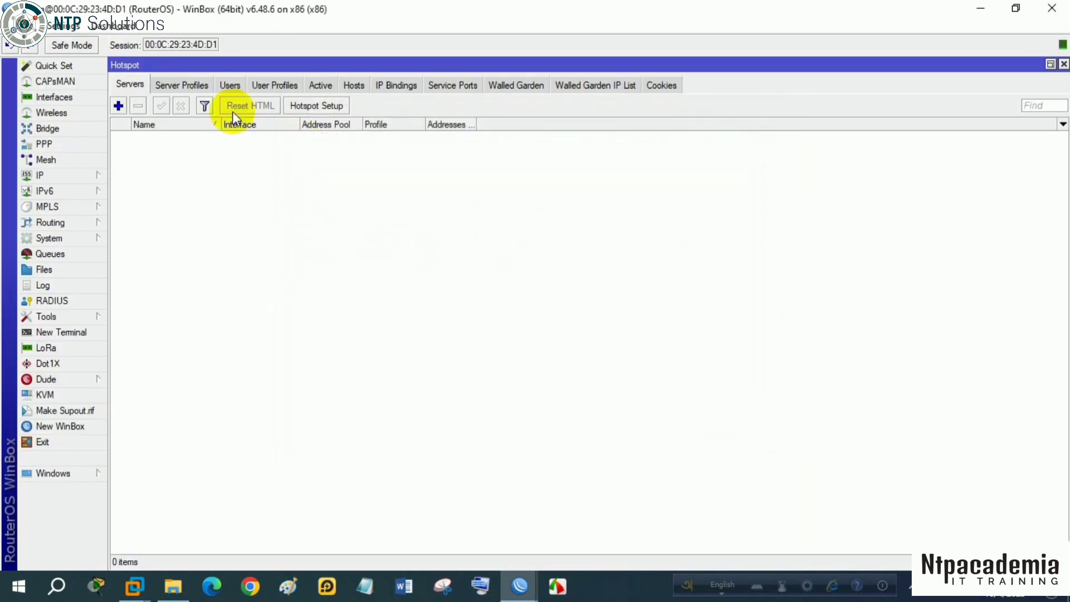
{"action": "left_click", "coordinate": [89, 98]}
{"action": "left_click", "coordinate": [229, 247]}
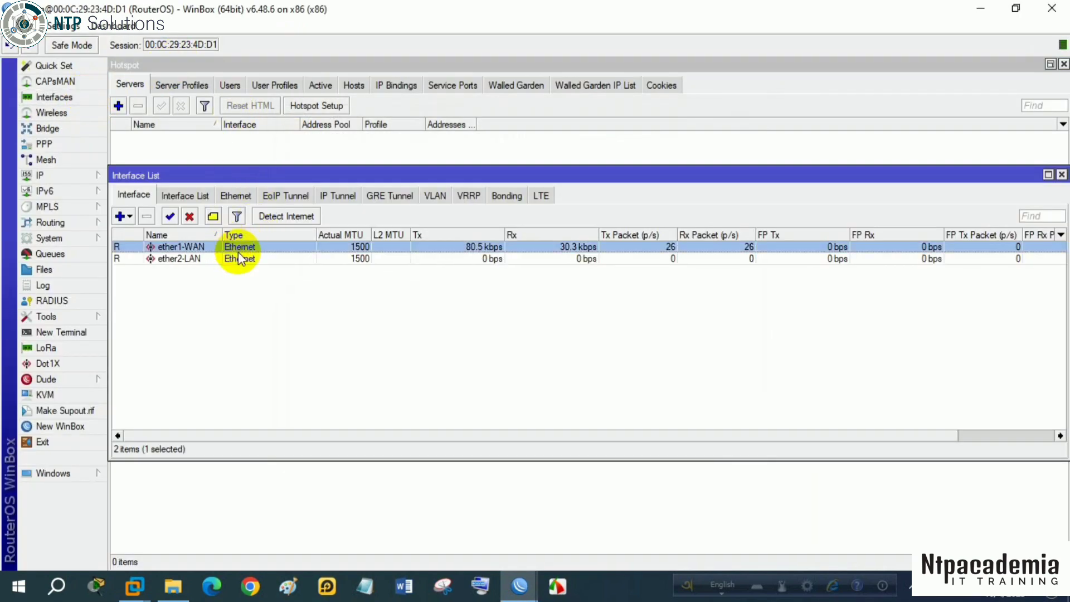
{"action": "left_click", "coordinate": [237, 259]}
{"action": "left_click", "coordinate": [1060, 175]}
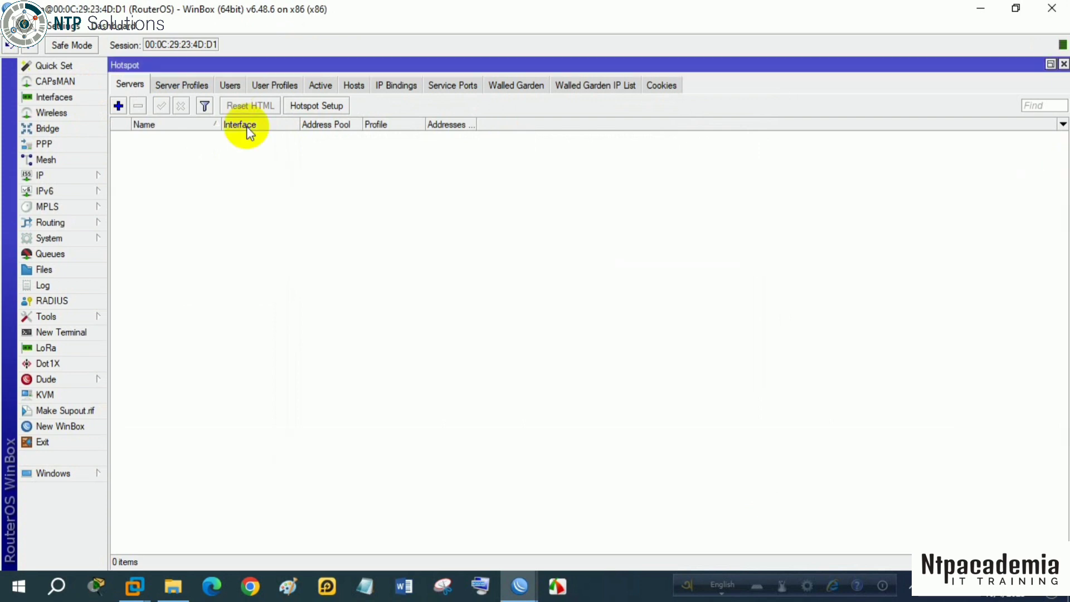
- Change the IP address of the ether2-LAN interface to 192.168.10.10/24 and apply it
{"action": "left_click", "coordinate": [77, 175]}
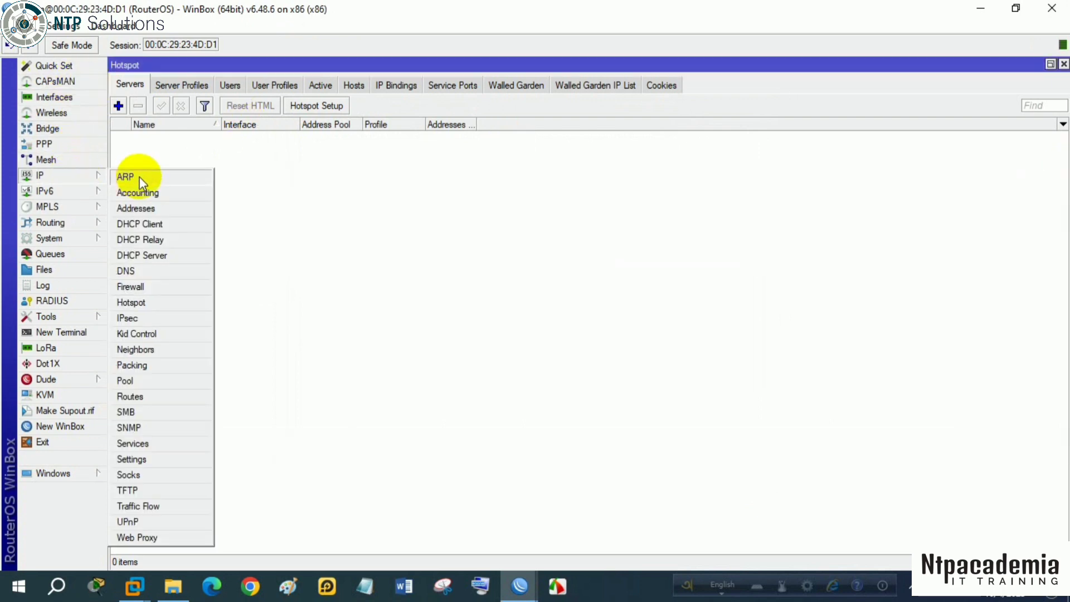
{"action": "left_click", "coordinate": [140, 207]}
{"action": "left_click", "coordinate": [231, 115]}
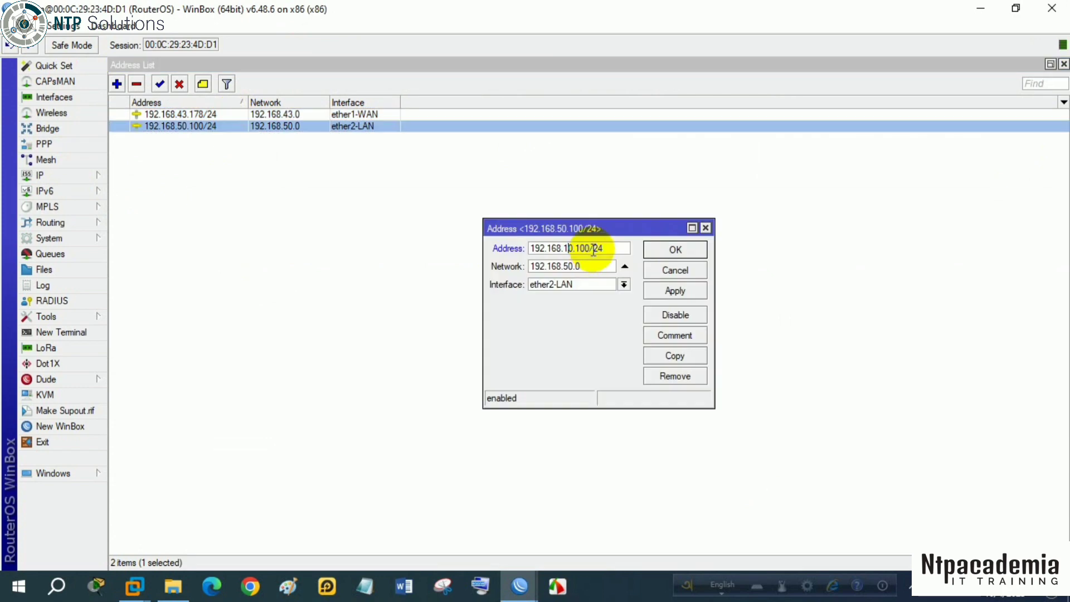
{"action": "left_click", "coordinate": [592, 249]}
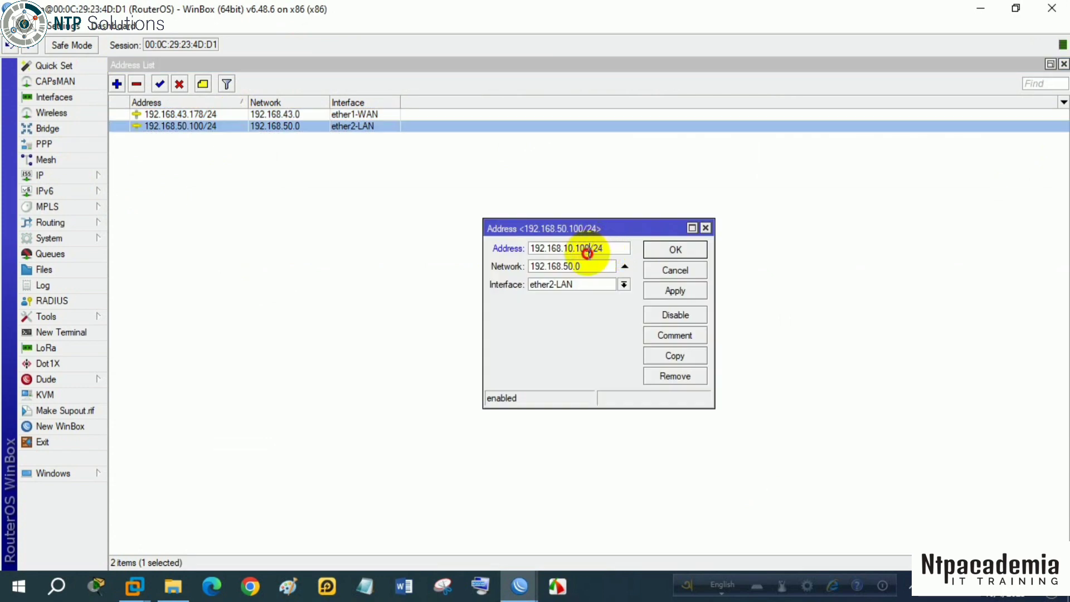
{"action": "key", "text": "BackSpace"}
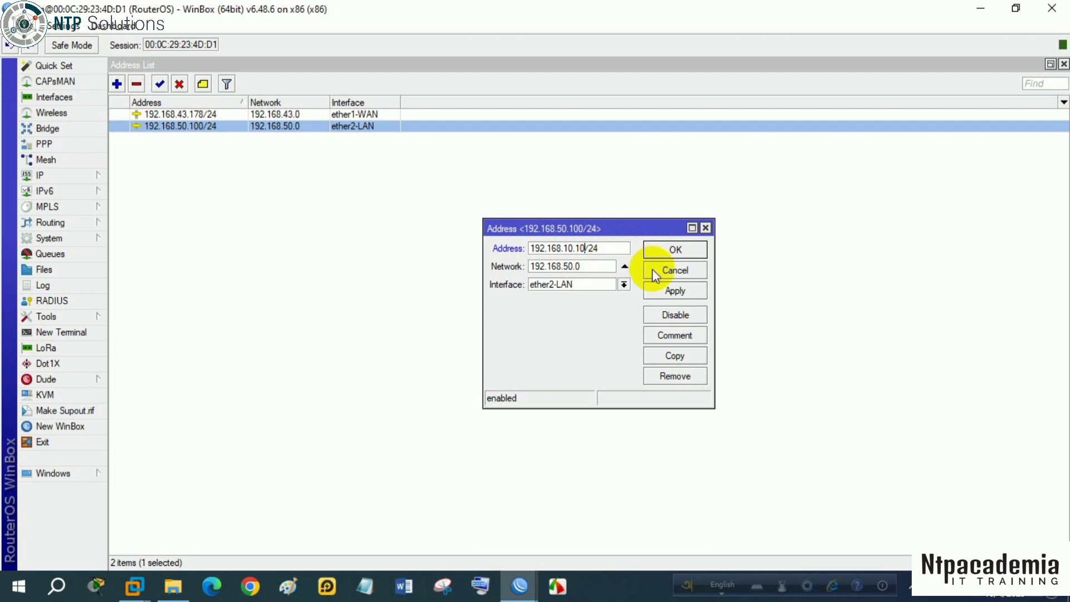
{"action": "left_click", "coordinate": [675, 290]}
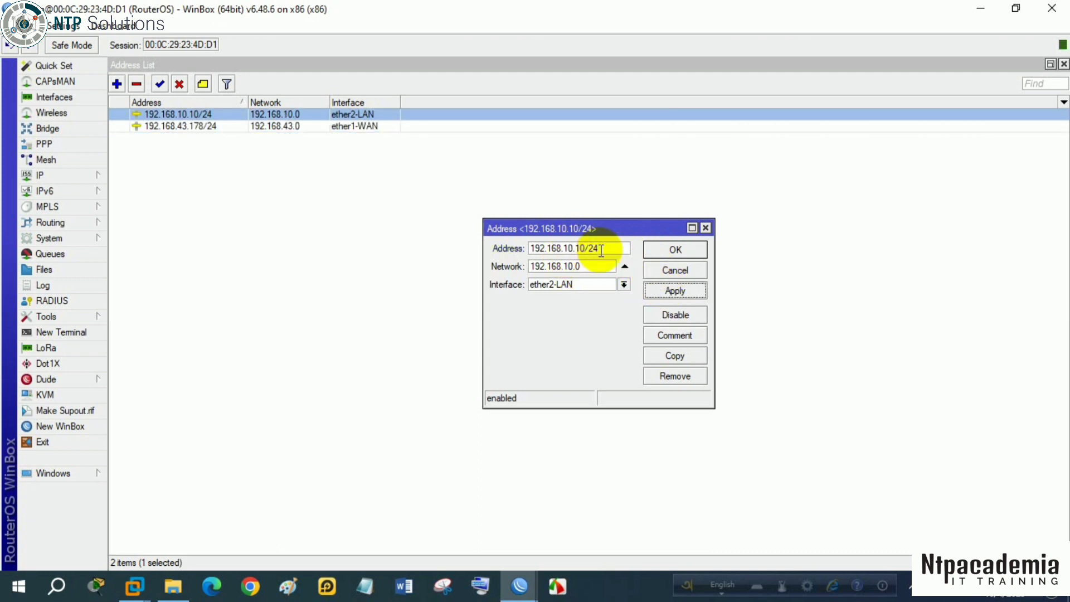
{"action": "left_click", "coordinate": [675, 249]}
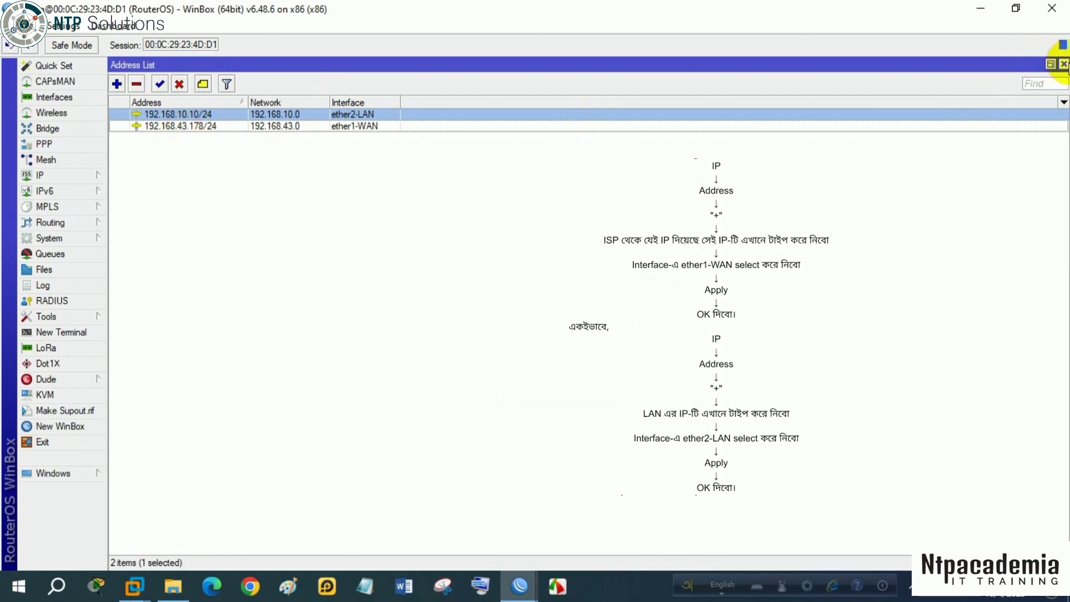
- Add a default route for destination 0.0.0.0/0 with gateway 192.168.43.1
{"action": "left_click", "coordinate": [1064, 64]}
{"action": "left_click", "coordinate": [69, 179]}
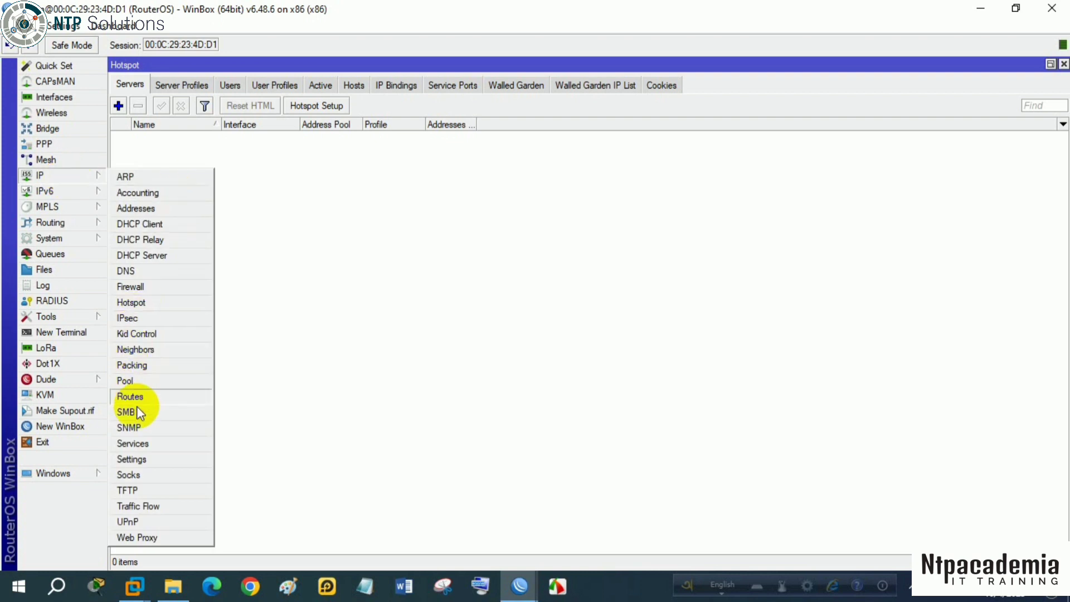
{"action": "left_click", "coordinate": [139, 396]}
{"action": "left_click", "coordinate": [342, 270]}
{"action": "left_click", "coordinate": [348, 216]}
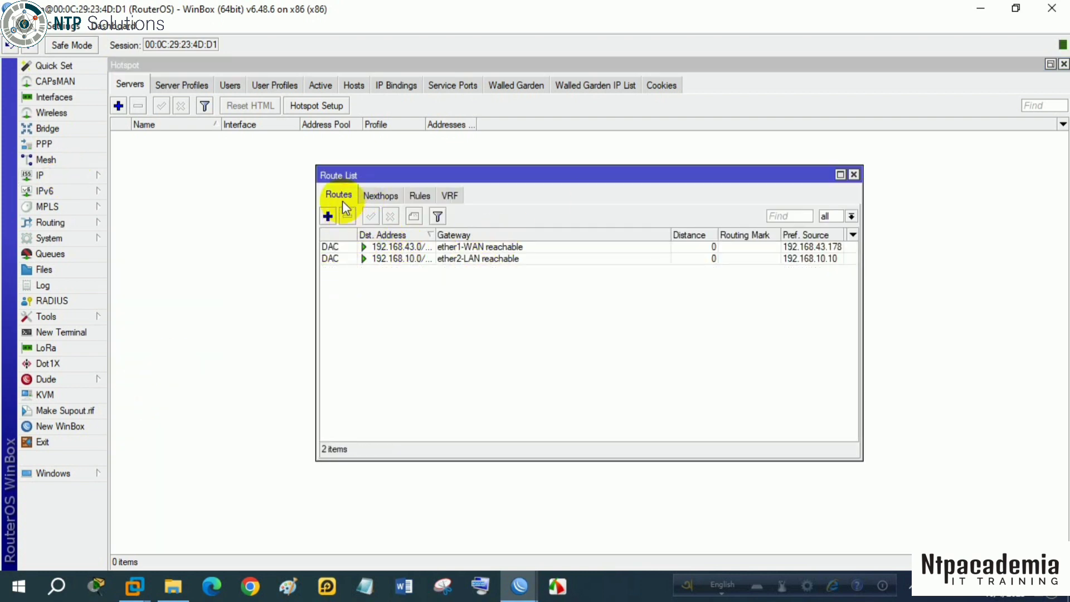
{"action": "left_click", "coordinate": [327, 216]}
{"action": "left_click", "coordinate": [653, 246]}
{"action": "type", "text": "192.168.43.1"}
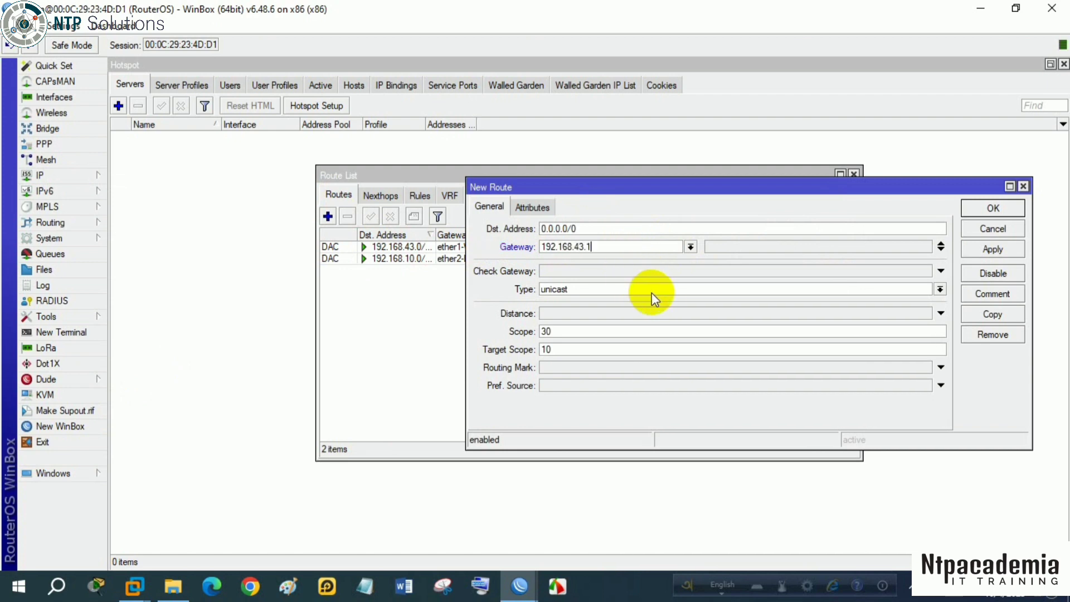
{"action": "left_click", "coordinate": [991, 248]}
{"action": "left_click", "coordinate": [988, 210]}
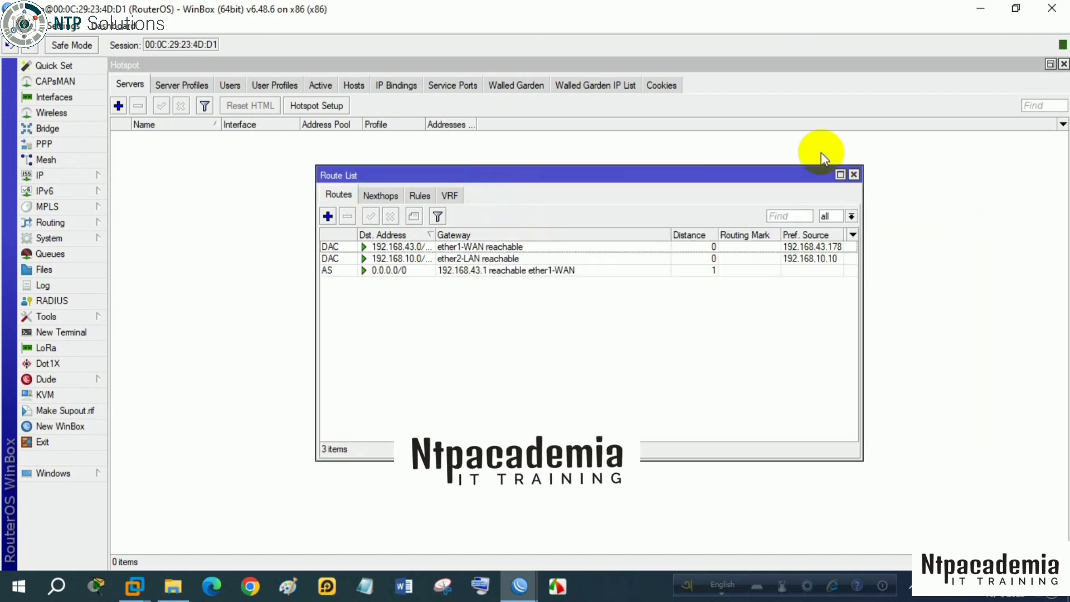
{"action": "left_click", "coordinate": [853, 173]}
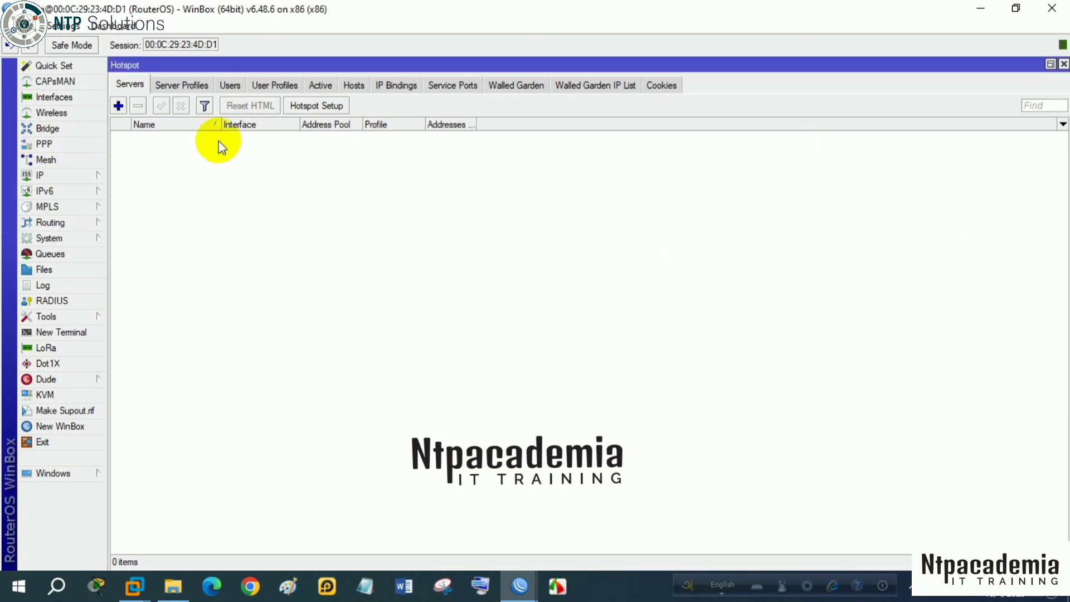
- Apply the DNS settings with servers 8.8.8.8 and 8.8.4.4 and remote requests allowed, and close the open windows
{"action": "left_click", "coordinate": [101, 174]}
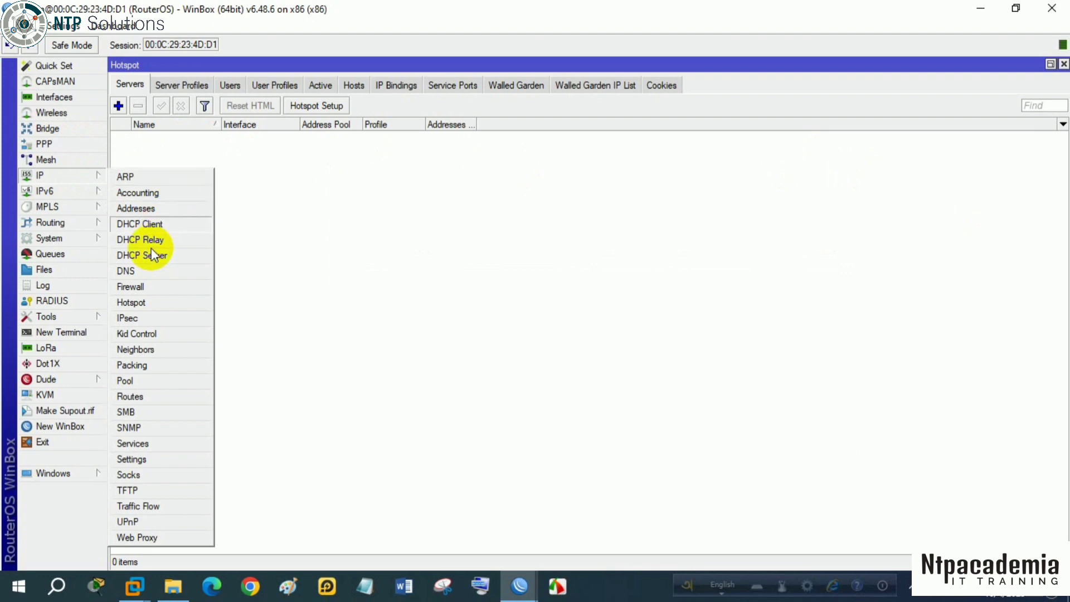
{"action": "left_click", "coordinate": [150, 271]}
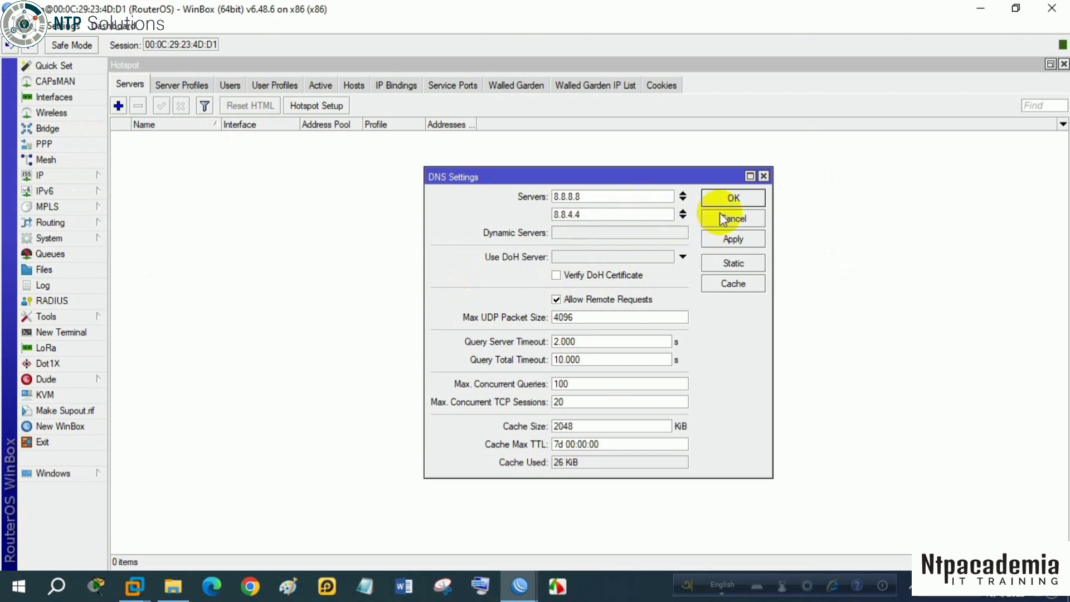
{"action": "left_click", "coordinate": [730, 239]}
{"action": "left_click", "coordinate": [733, 197]}
{"action": "left_click", "coordinate": [1064, 64]}
- Start the Hotspot Setup wizard and choose ether2-LAN as the interface the hotspot runs on
{"action": "left_click", "coordinate": [98, 174]}
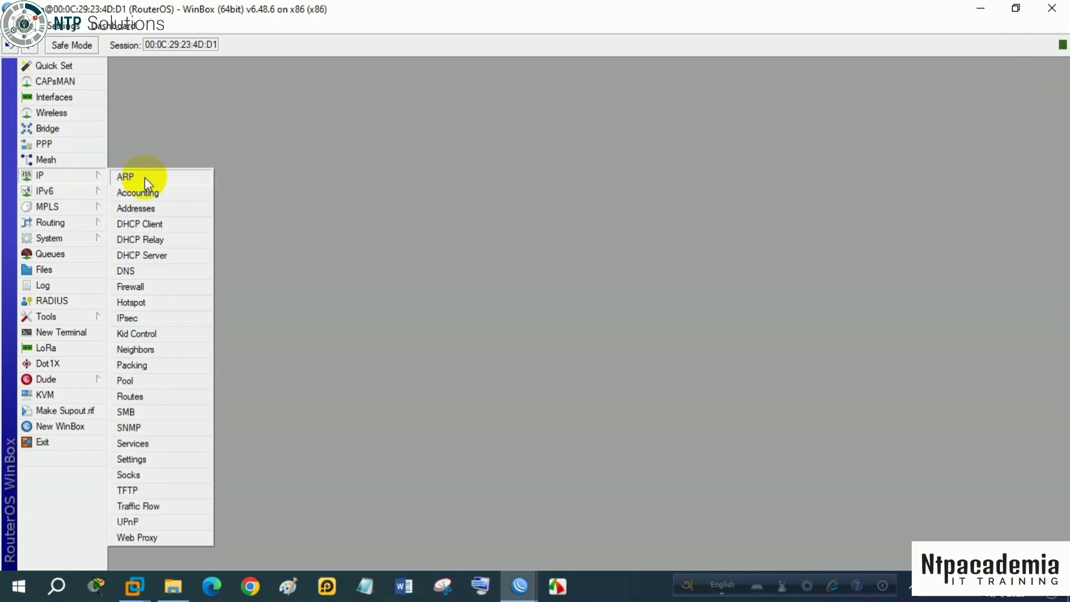
{"action": "left_click", "coordinate": [140, 302]}
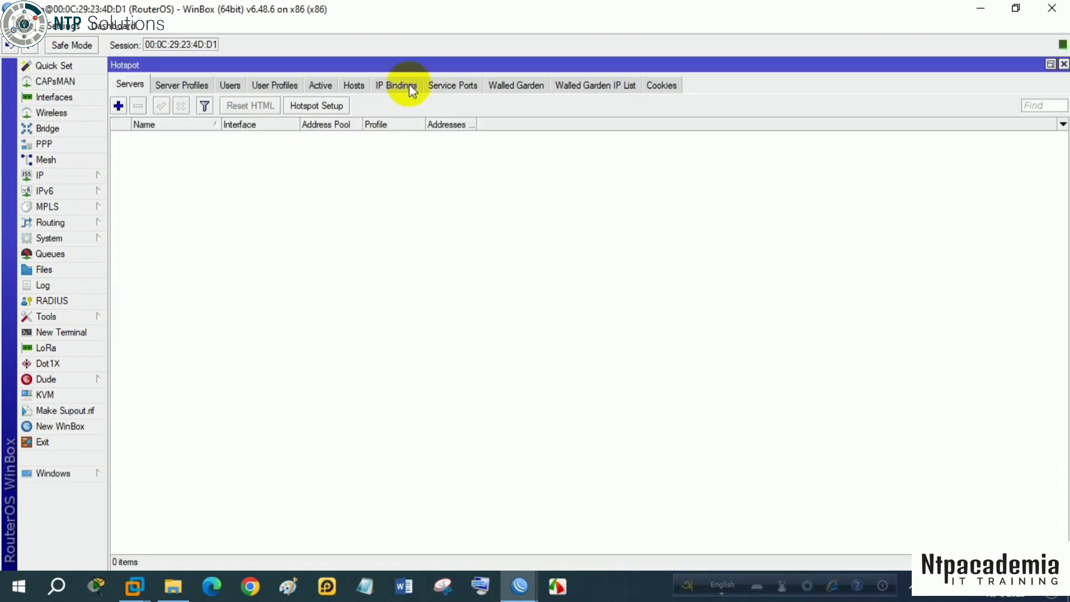
{"action": "left_click", "coordinate": [315, 106]}
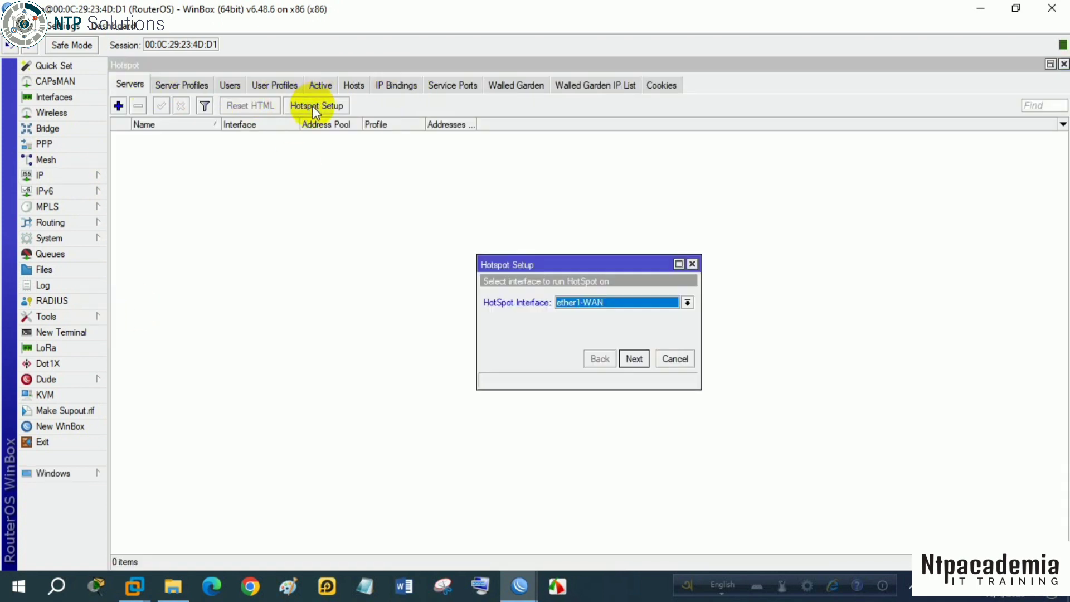
{"action": "left_click", "coordinate": [688, 303]}
{"action": "left_click", "coordinate": [625, 322]}
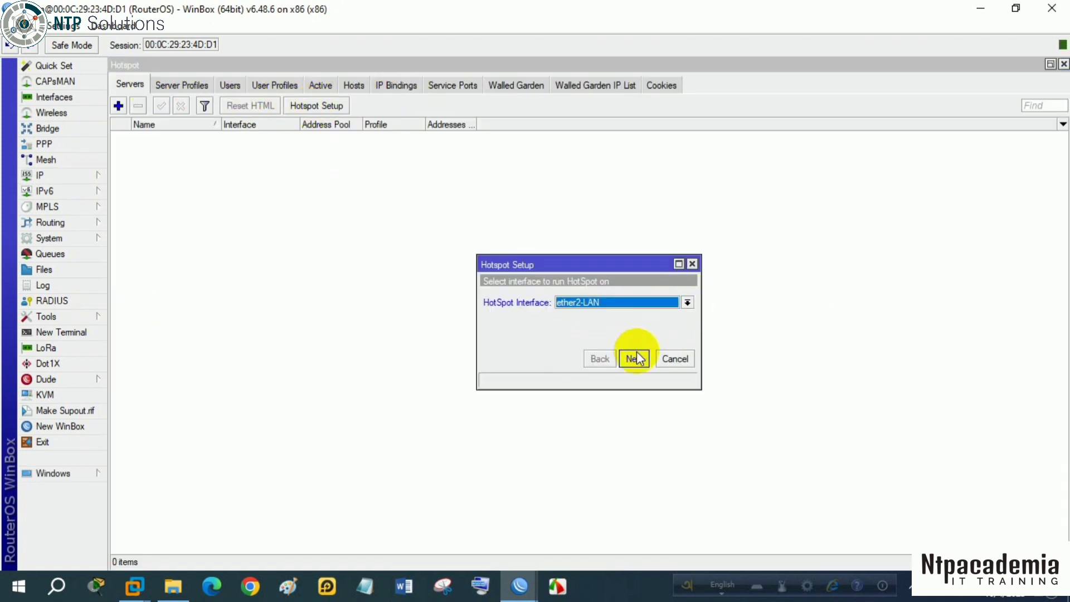
{"action": "left_click", "coordinate": [635, 359]}
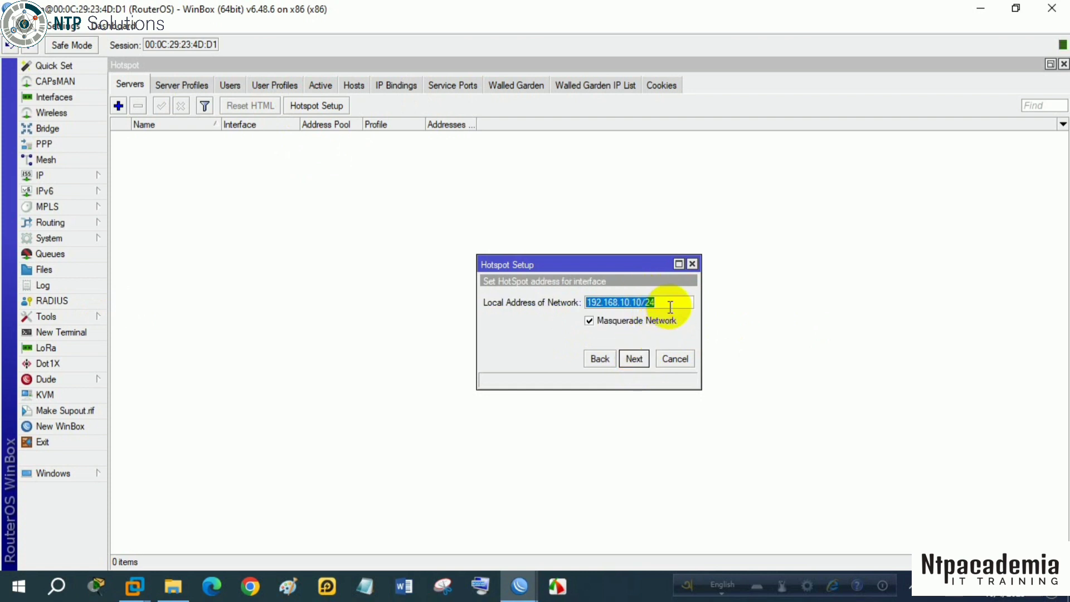
- Accept local network address 192.168.10.10/24 with masquerading and the hotspot address pool from 192.168.10.11 to 192.168.10.254
{"action": "left_click", "coordinate": [667, 305]}
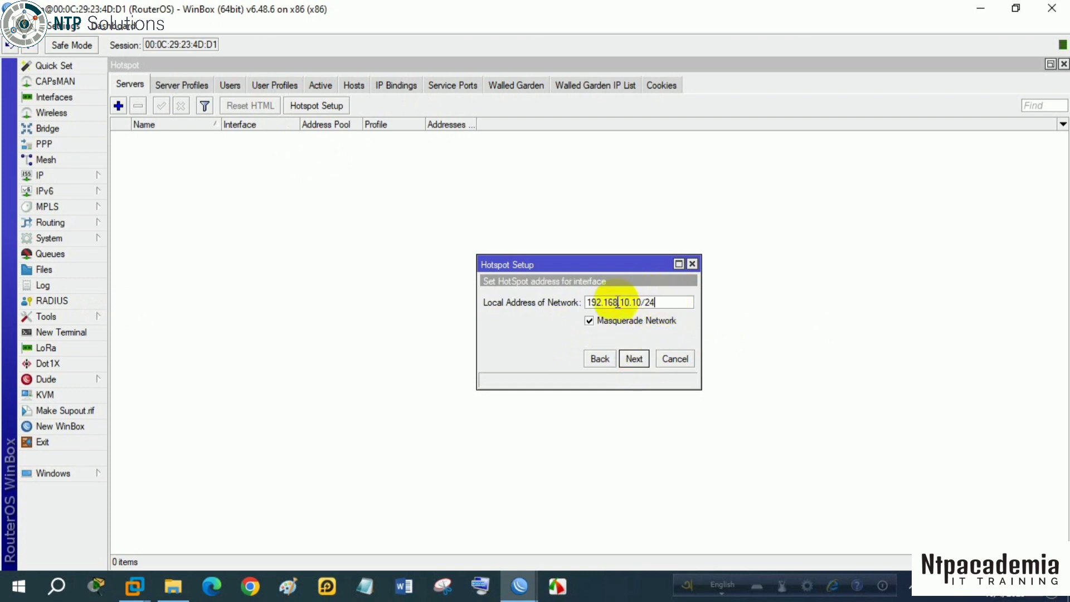
{"action": "left_click", "coordinate": [636, 360]}
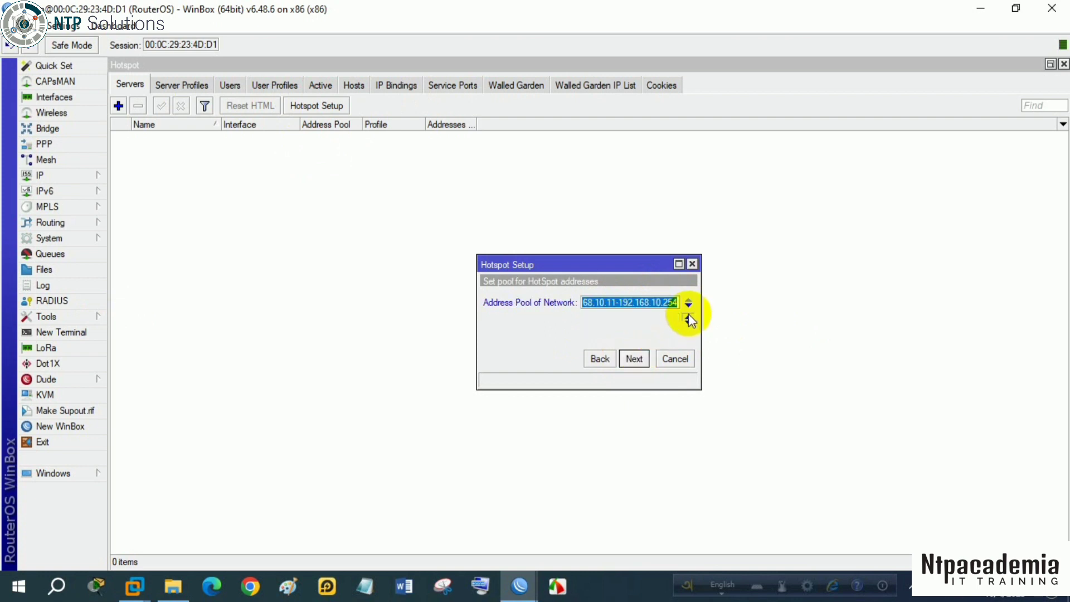
{"action": "left_click", "coordinate": [666, 304]}
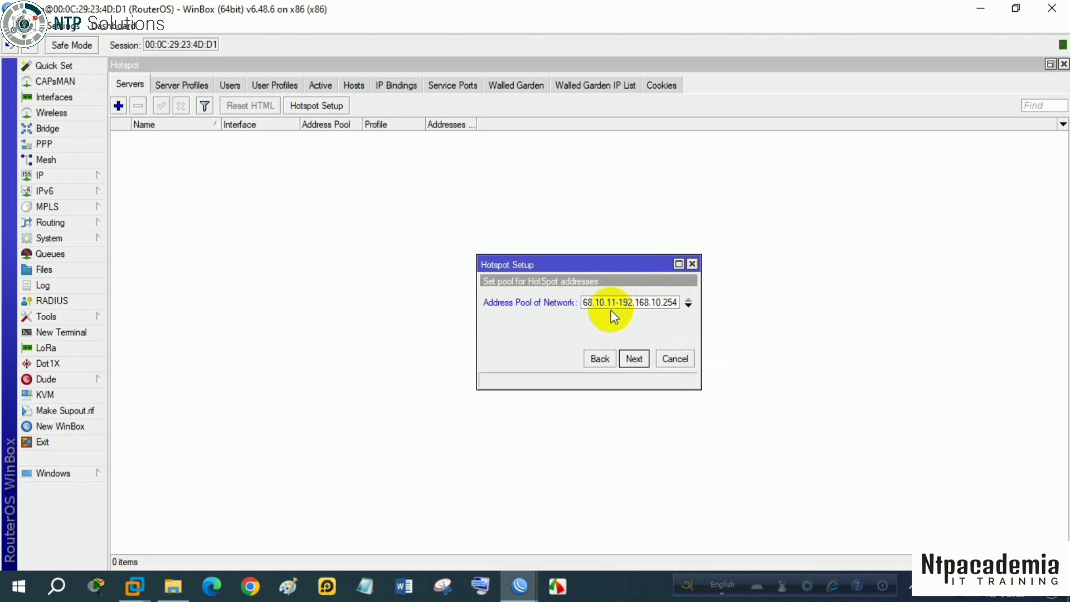
{"action": "left_click", "coordinate": [669, 306]}
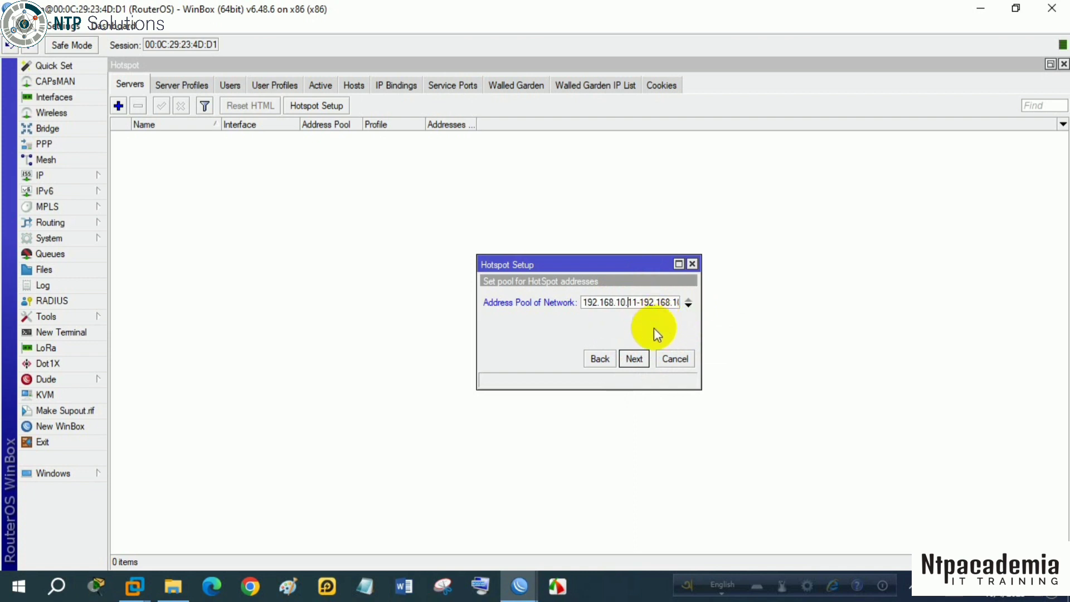
{"action": "left_click", "coordinate": [634, 359]}
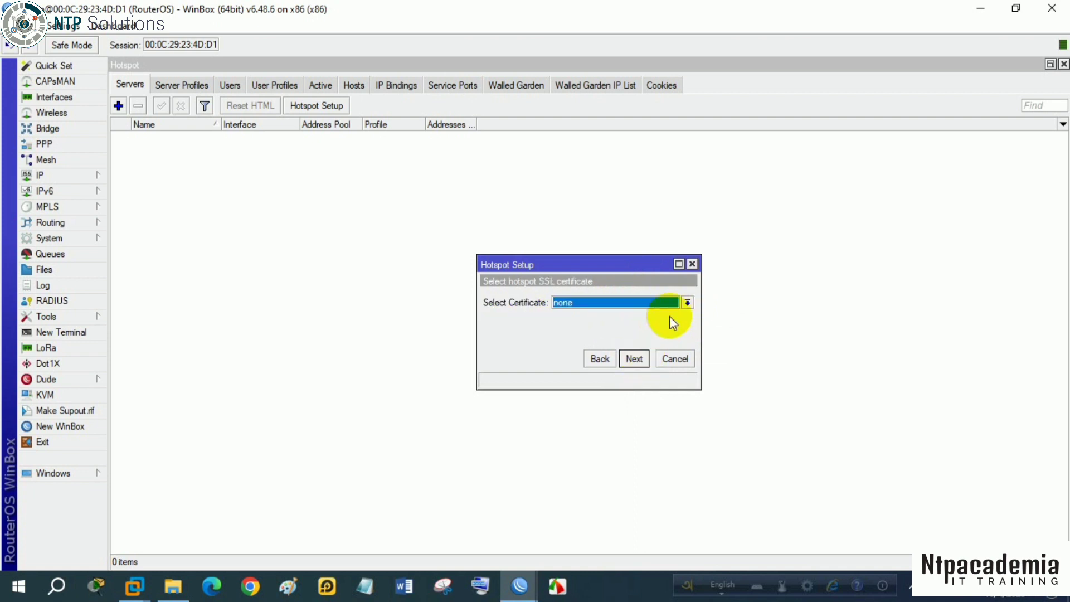
- Keep the hotspot's SSL certificate at none and the SMTP server address at 0.0.0.0, continuing to the DNS name
{"action": "left_click", "coordinate": [634, 358]}
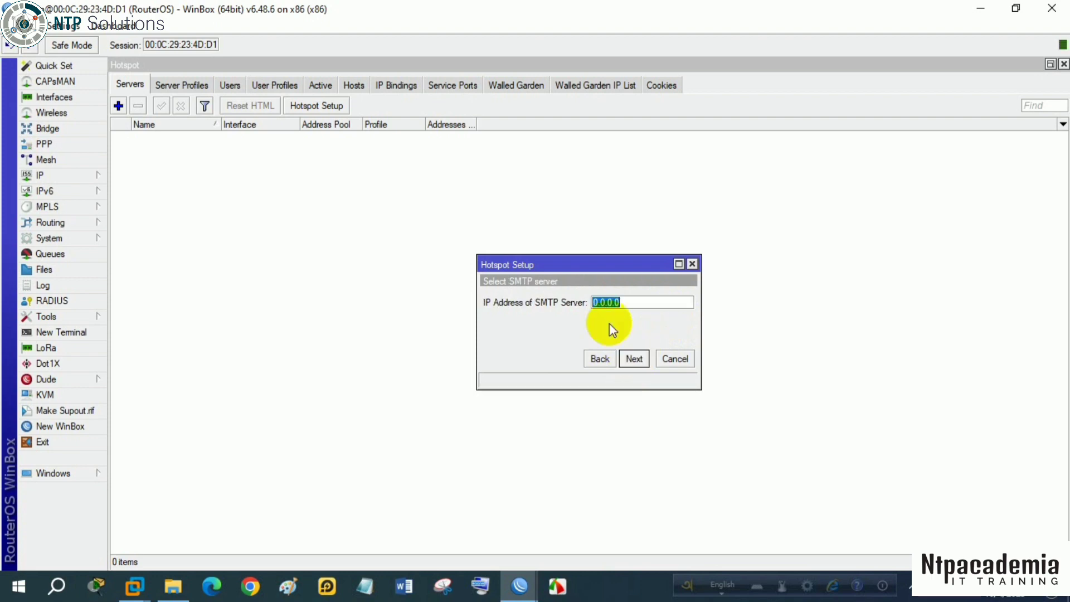
{"action": "left_click", "coordinate": [633, 359]}
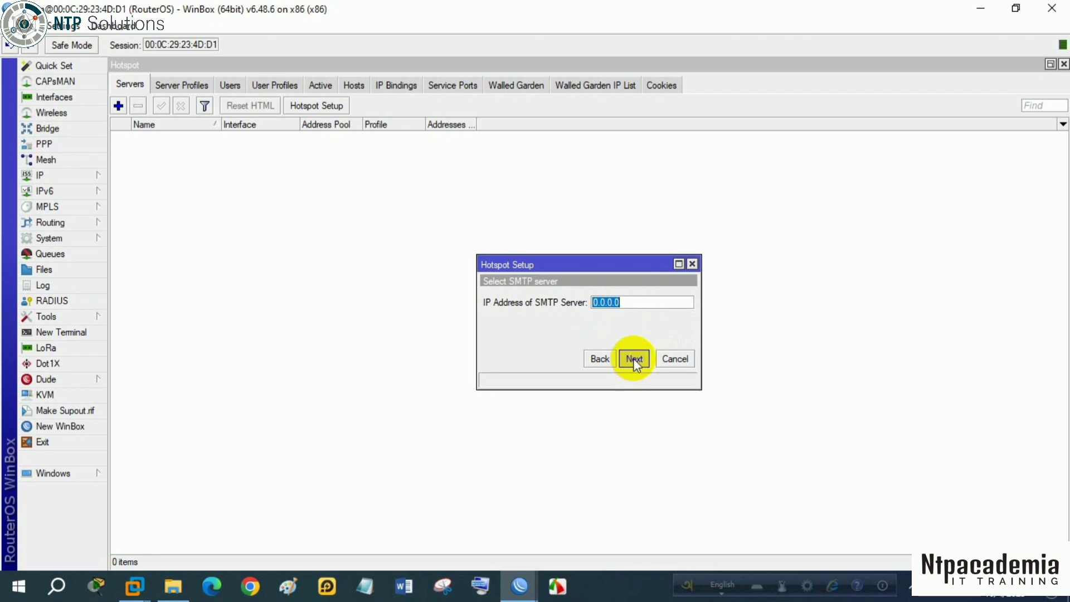
{"action": "left_click", "coordinate": [638, 360]}
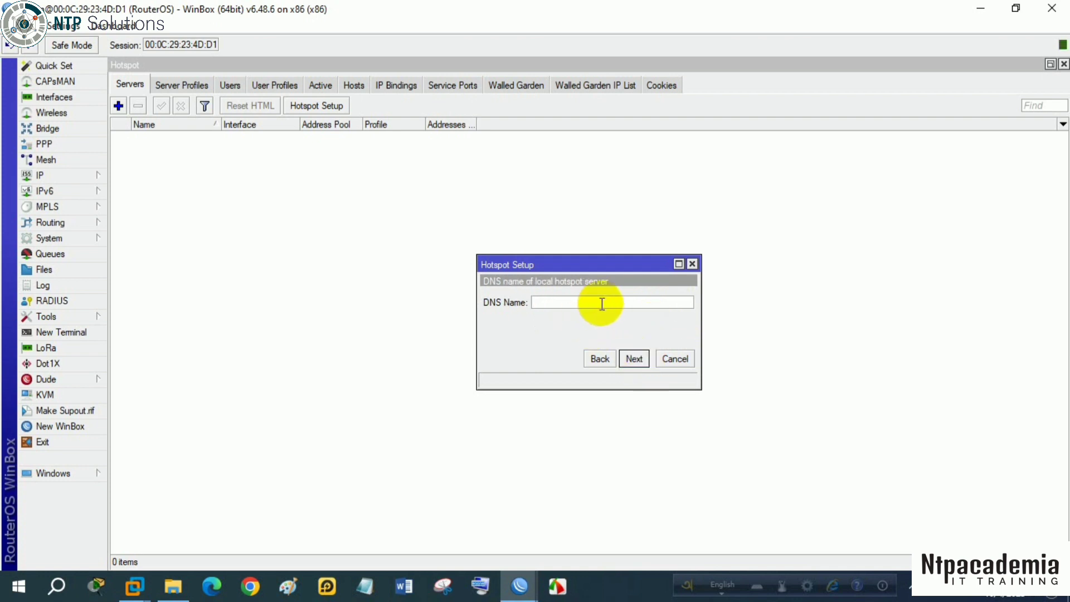
- Set the DNS name of the local hotspot server to ntp1.com
{"action": "type", "text": "ntp1.com"}
{"action": "left_click", "coordinate": [634, 359]}
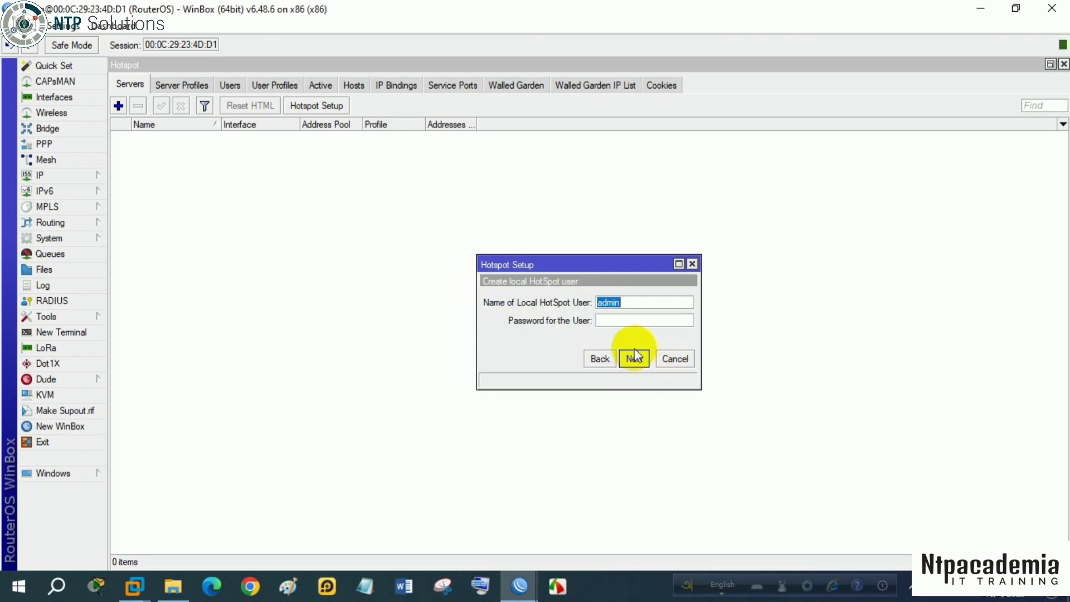
- Enter the password for the local hotspot user admin and complete the hotspot setup
{"action": "left_click", "coordinate": [628, 322]}
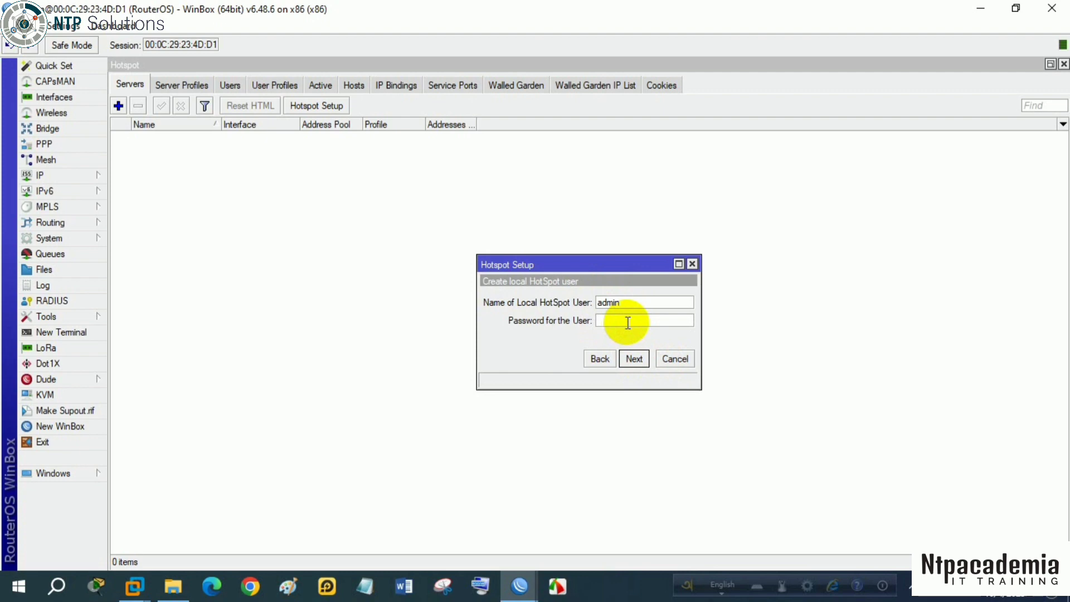
{"action": "type", "text": "123"}
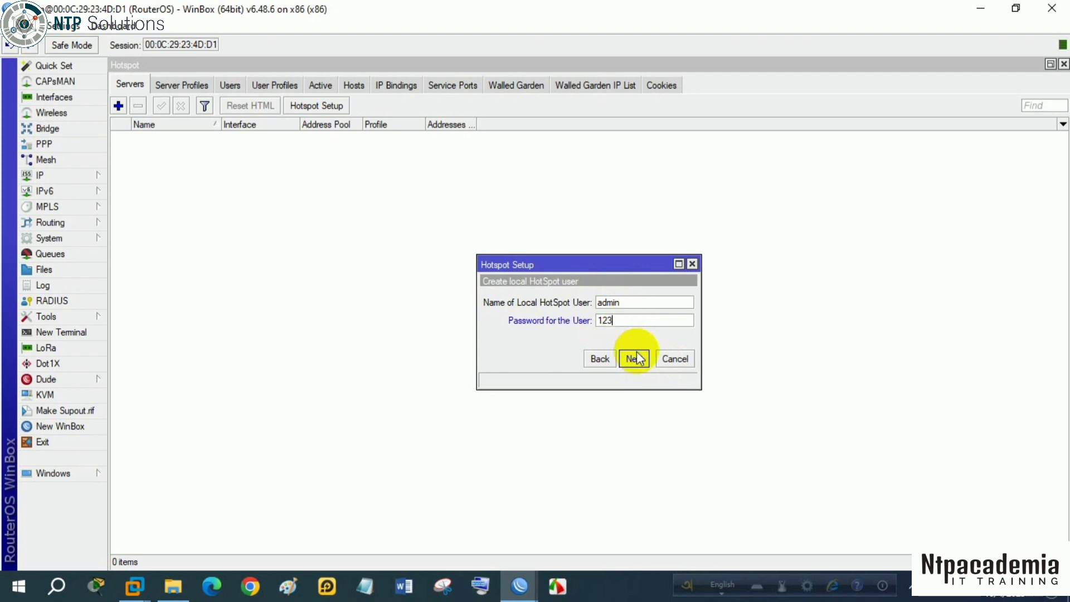
{"action": "left_click", "coordinate": [635, 358]}
{"action": "left_click", "coordinate": [592, 308]}
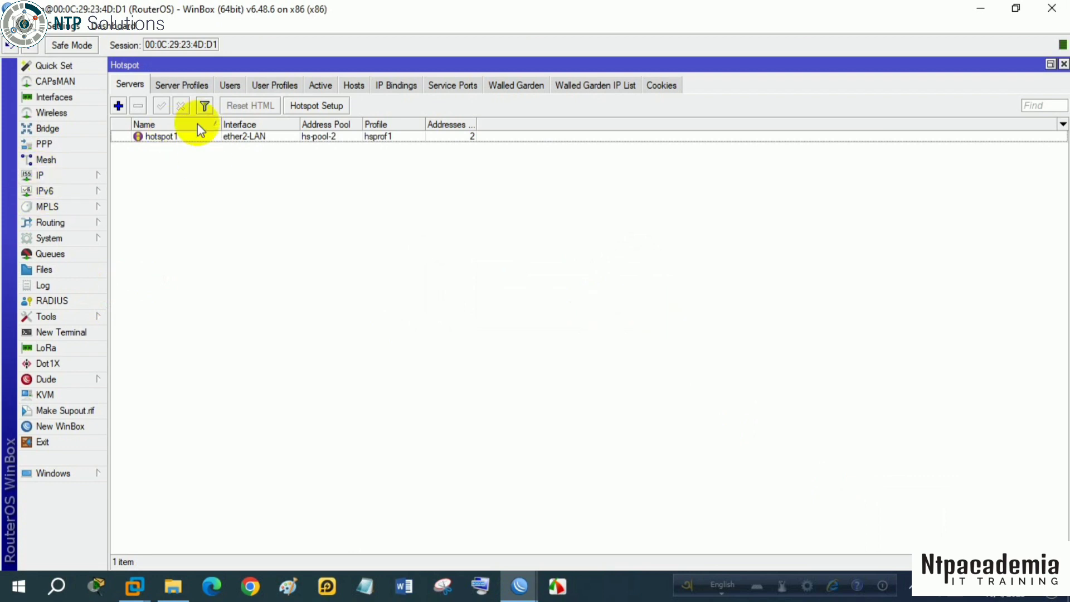
- Set the addresses per MAC of the hotspot1 server to 1 and save the change
{"action": "left_click", "coordinate": [159, 137]}
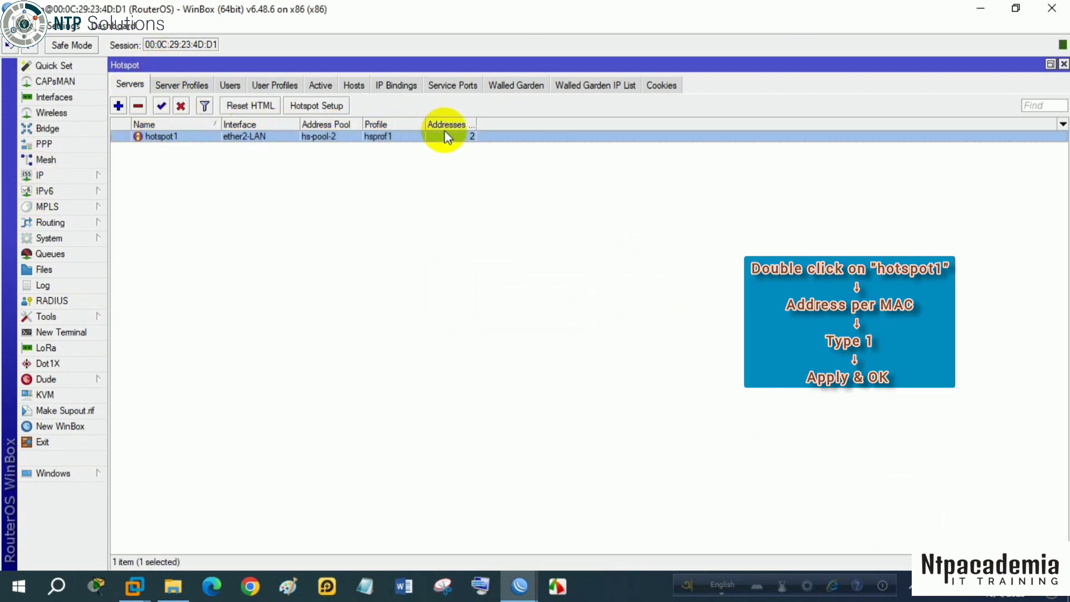
{"action": "double_click", "coordinate": [463, 137]}
{"action": "double_click", "coordinate": [551, 358]}
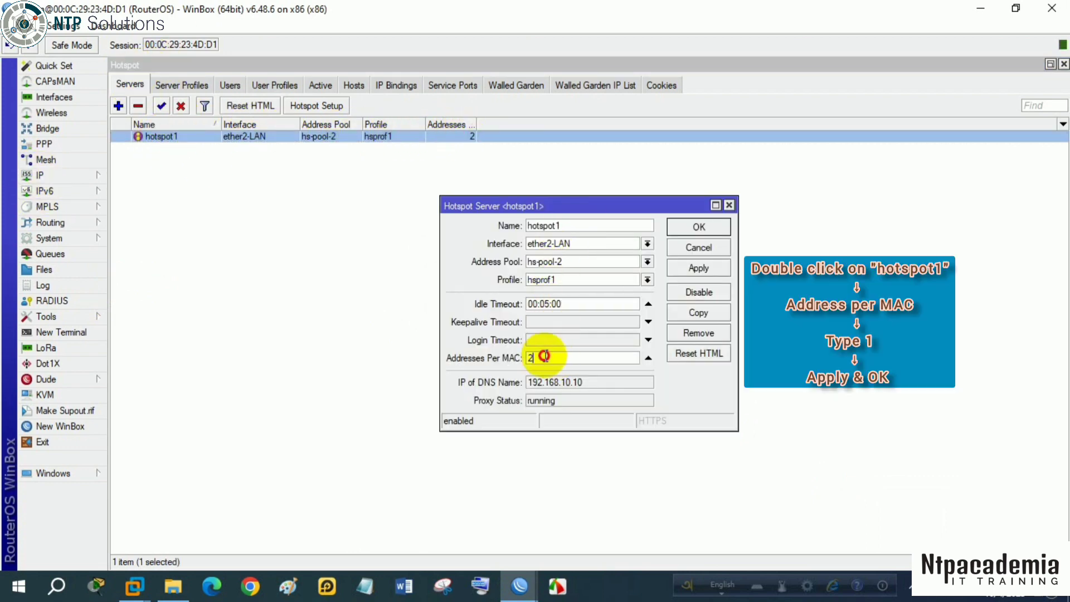
{"action": "type", "text": "1"}
{"action": "left_click", "coordinate": [699, 268]}
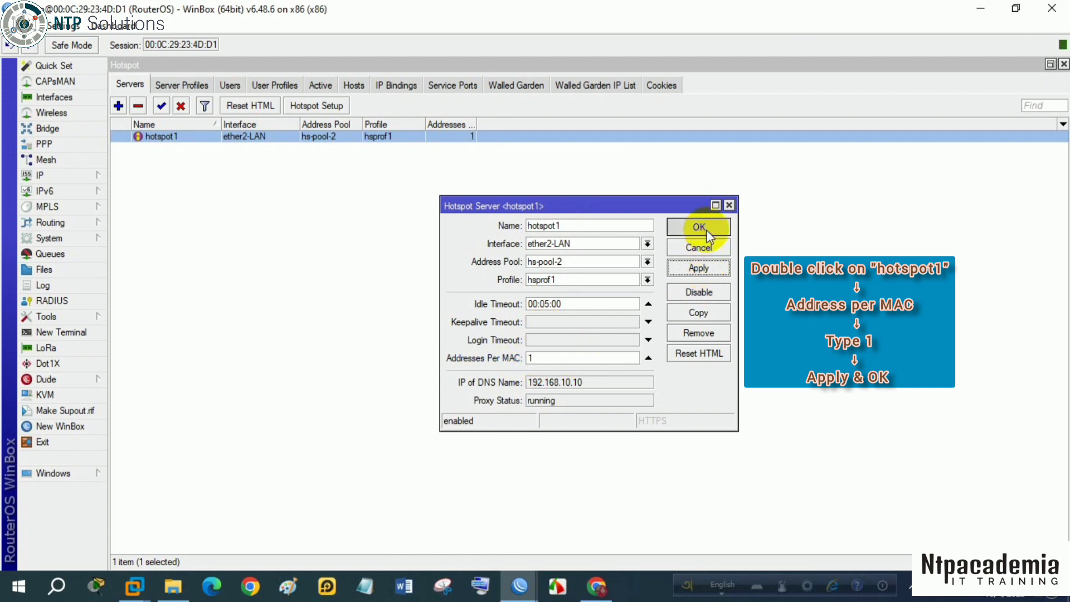
{"action": "left_click", "coordinate": [699, 227]}
- Disable Cookie login in the hsprof1 server profile, leaving HTTP CHAP enabled, and save the profile after checking its general settings
{"action": "left_click", "coordinate": [188, 85]}
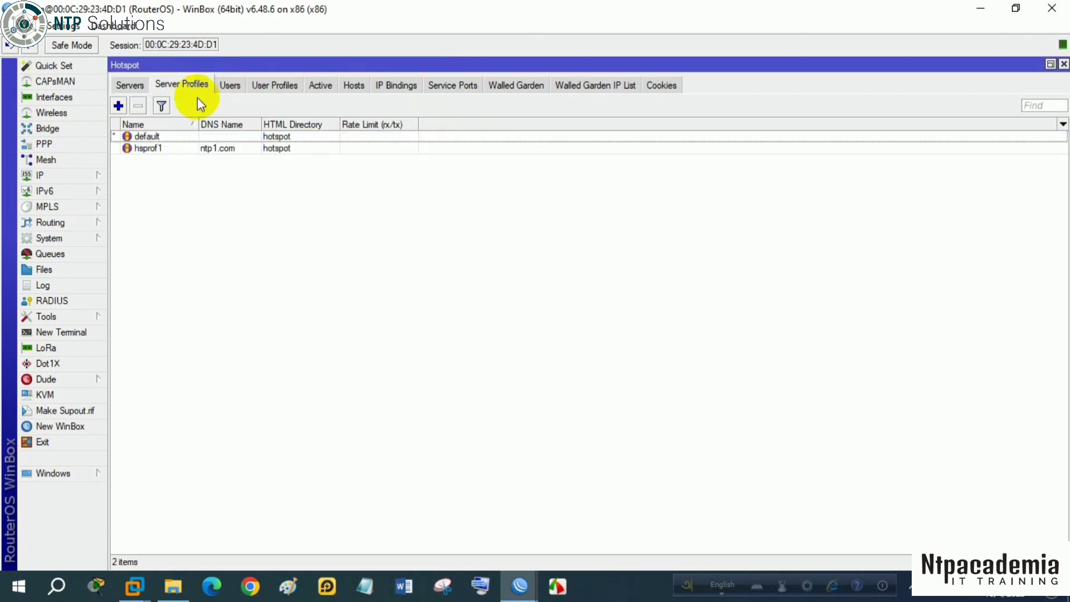
{"action": "left_click", "coordinate": [168, 148]}
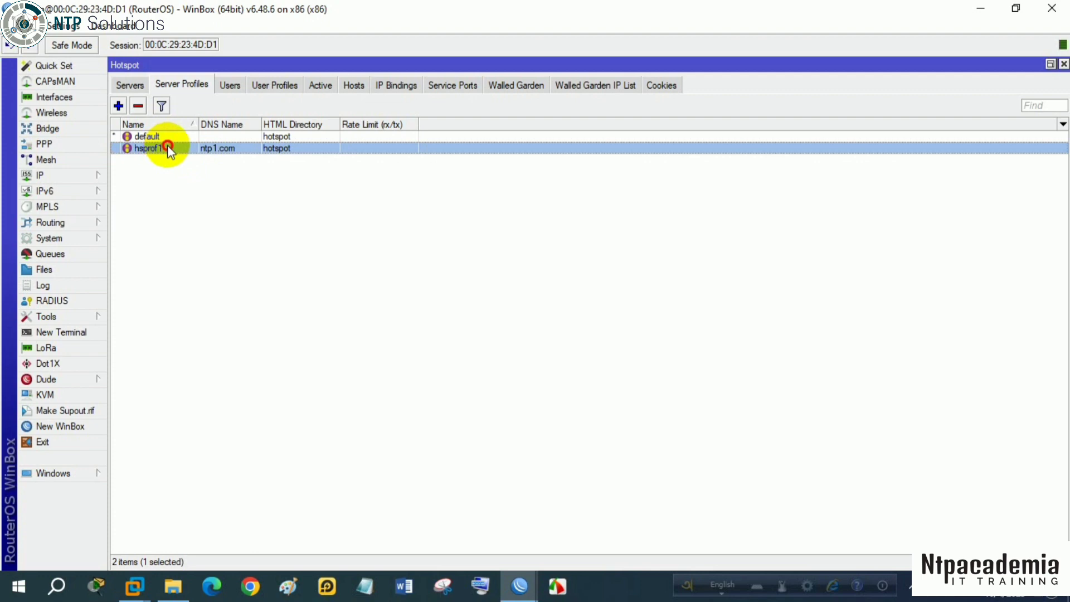
{"action": "double_click", "coordinate": [166, 147]}
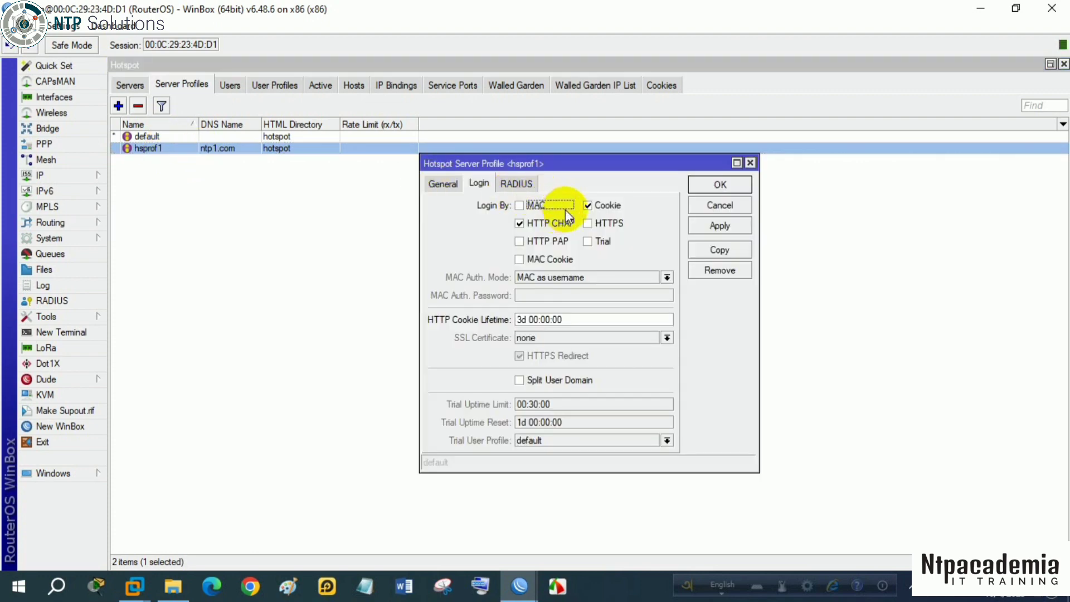
{"action": "left_click", "coordinate": [591, 206]}
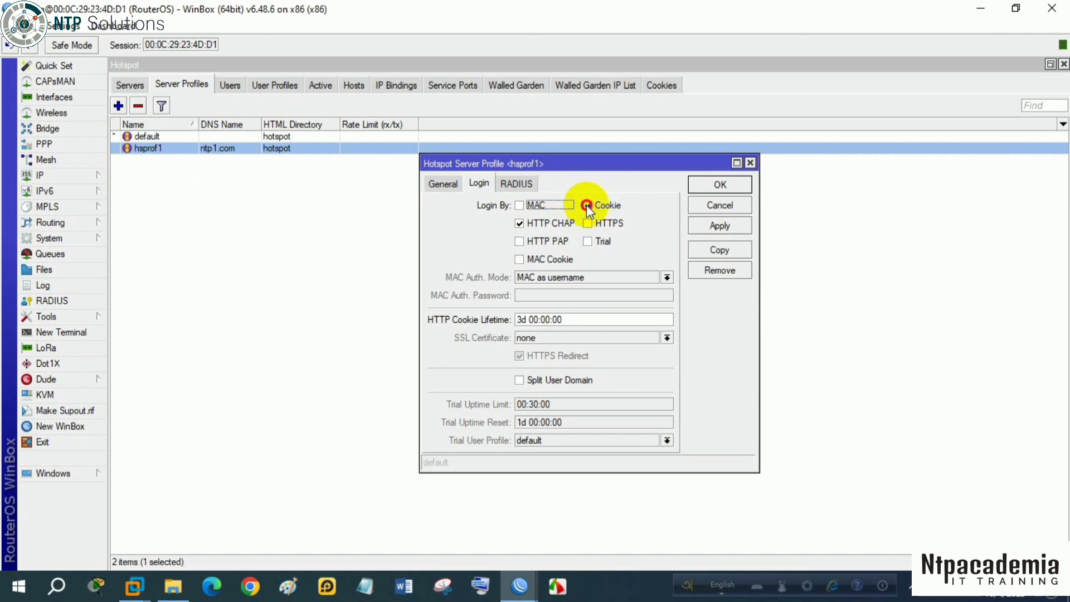
{"action": "left_click", "coordinate": [700, 227]}
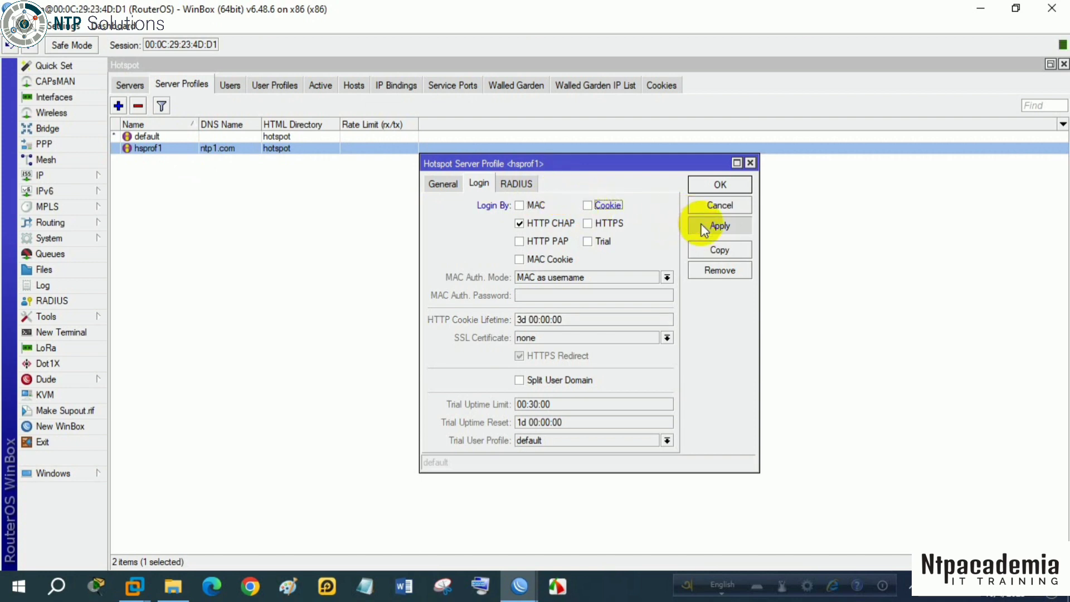
{"action": "left_click", "coordinate": [449, 184]}
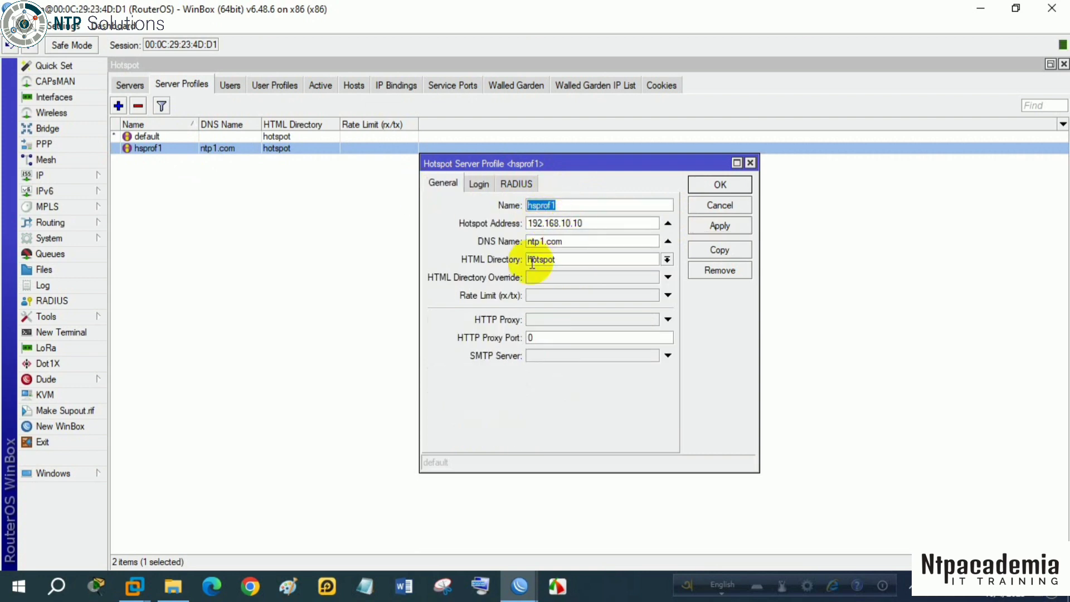
{"action": "left_click", "coordinate": [717, 226]}
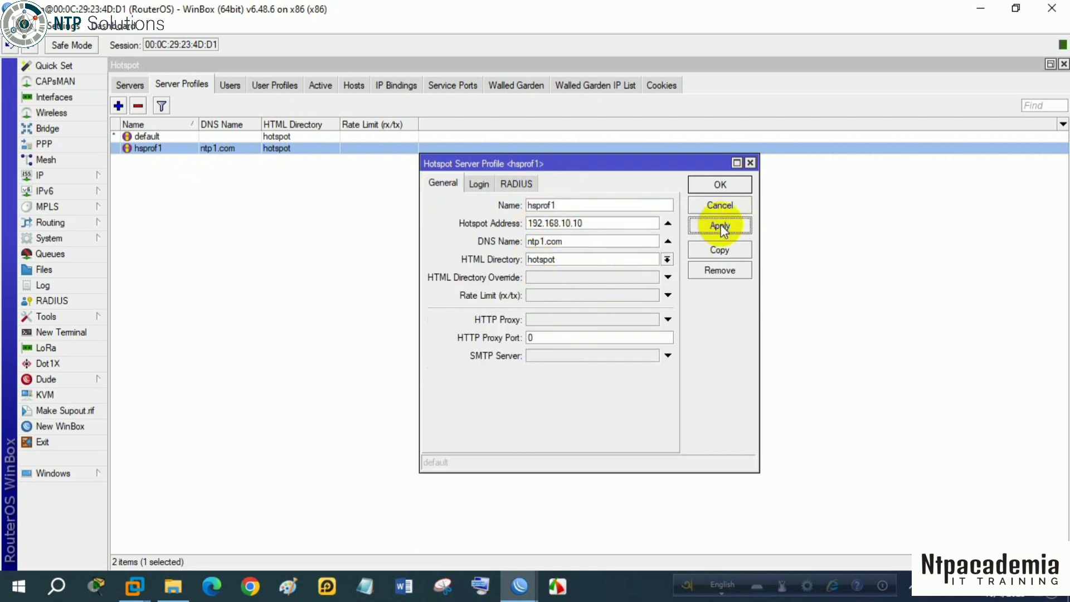
{"action": "left_click", "coordinate": [725, 184]}
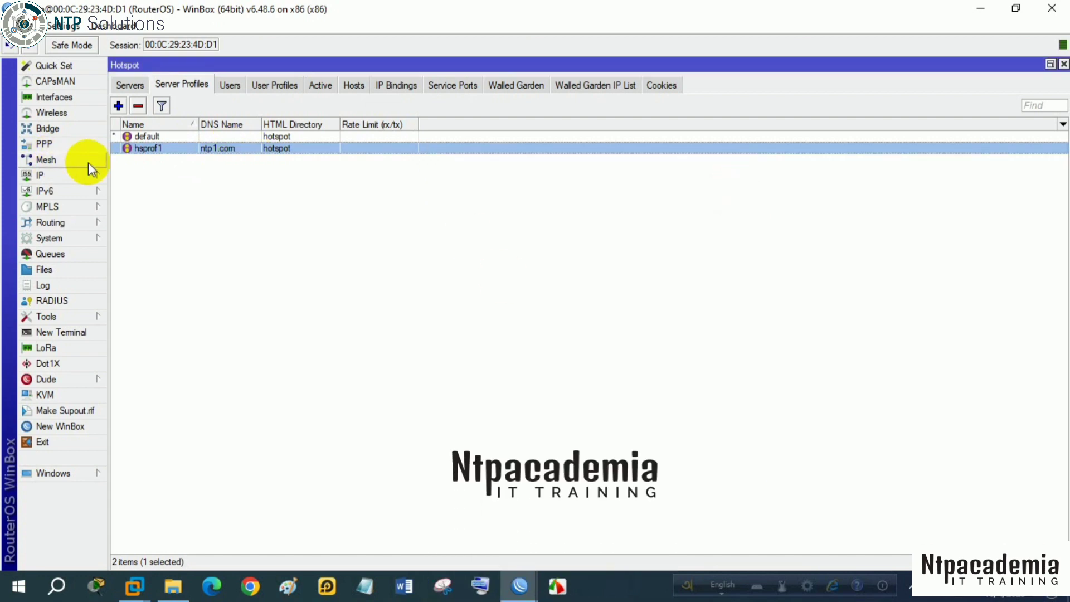
- Start a new hotspot user profile and clear its default name
{"action": "left_click", "coordinate": [286, 86]}
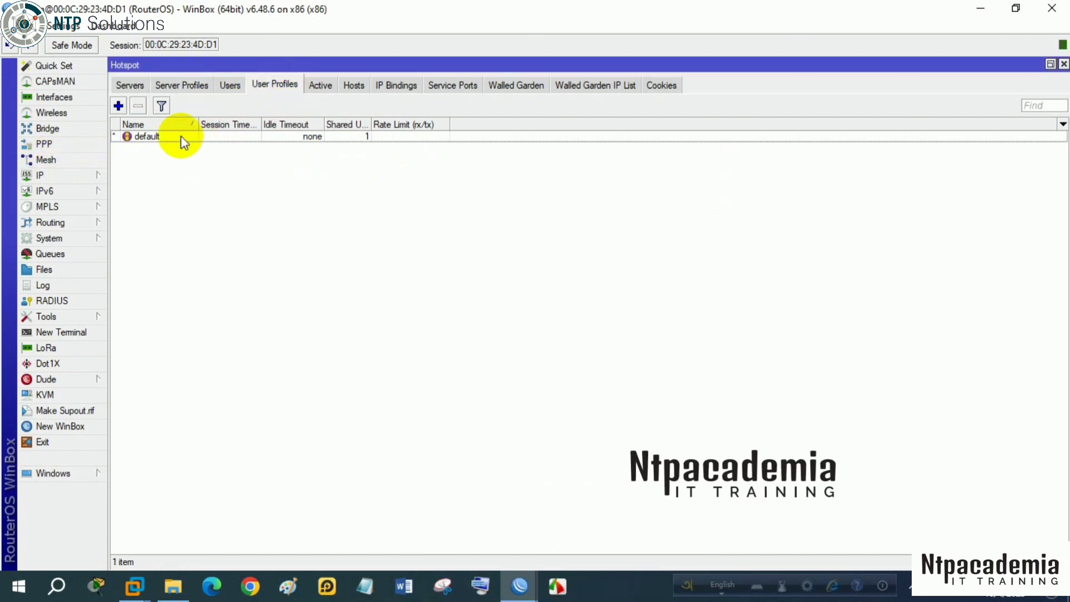
{"action": "left_click", "coordinate": [119, 107]}
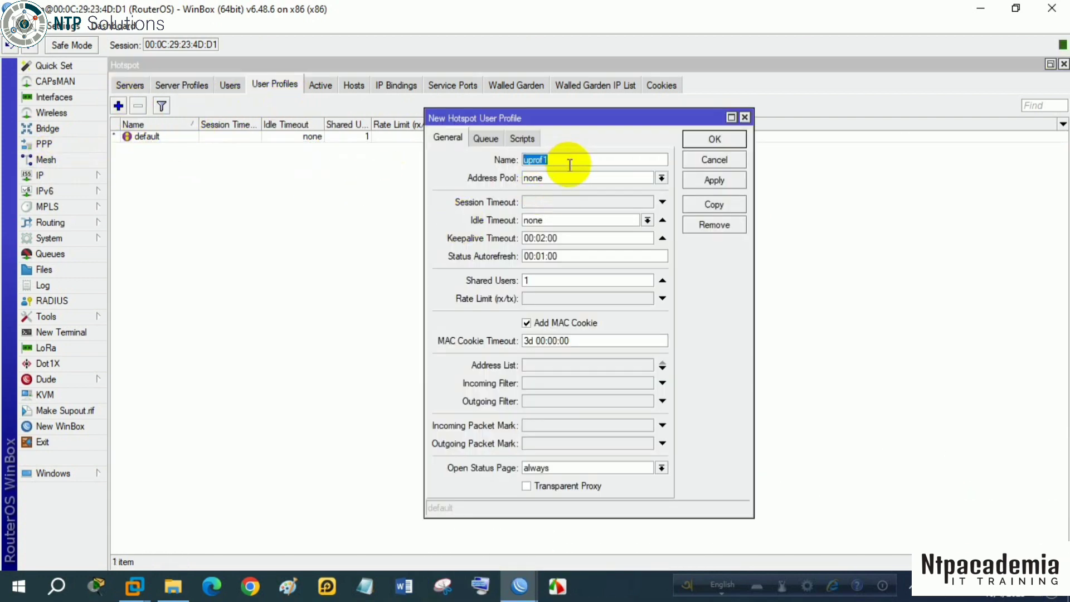
{"action": "key", "text": "BackSpace"}
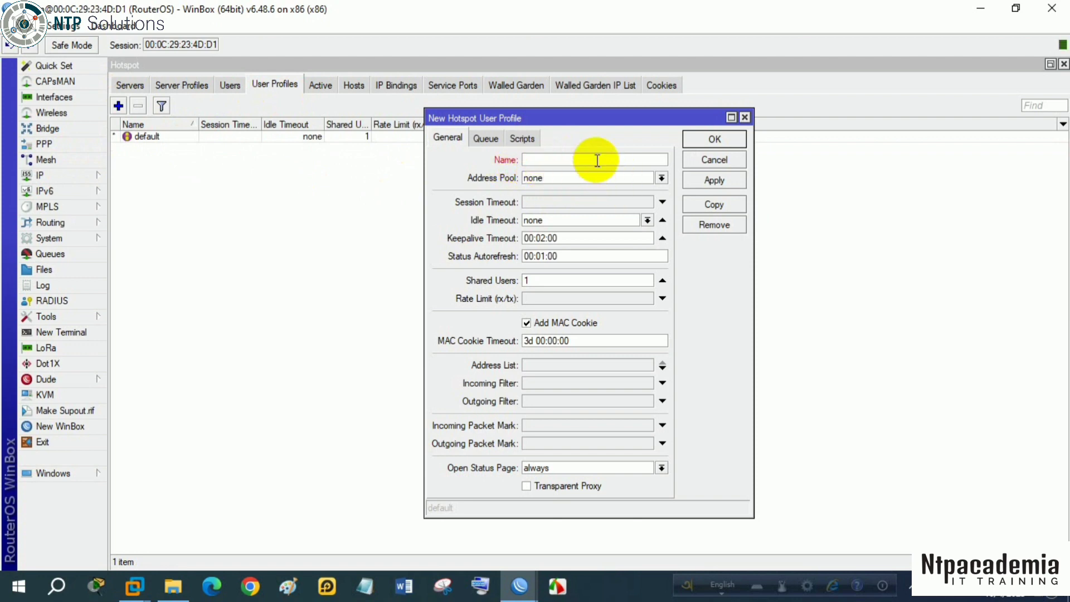
{"action": "type", "text": "ntpacccccc"}
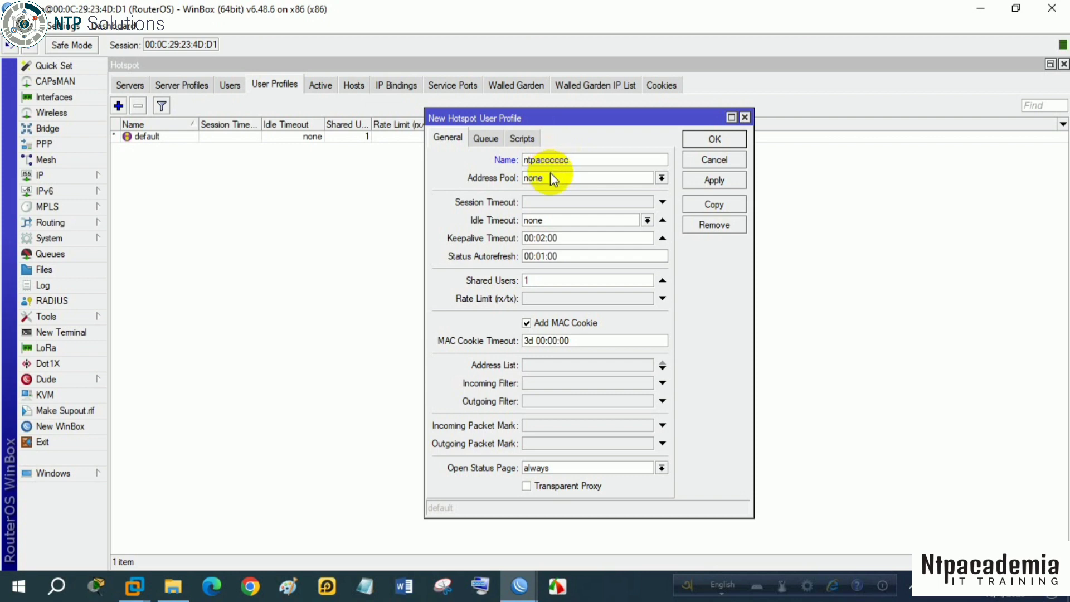
{"action": "key", "text": "BackSpace"}
{"action": "key", "text": "BackSpace"}
{"action": "key", "text": "BackSpace"}
{"action": "key", "text": "BackSpace"}
{"action": "key", "text": "BackSpace"}
{"action": "key", "text": "BackSpace"}
{"action": "key", "text": "BackSpace"}
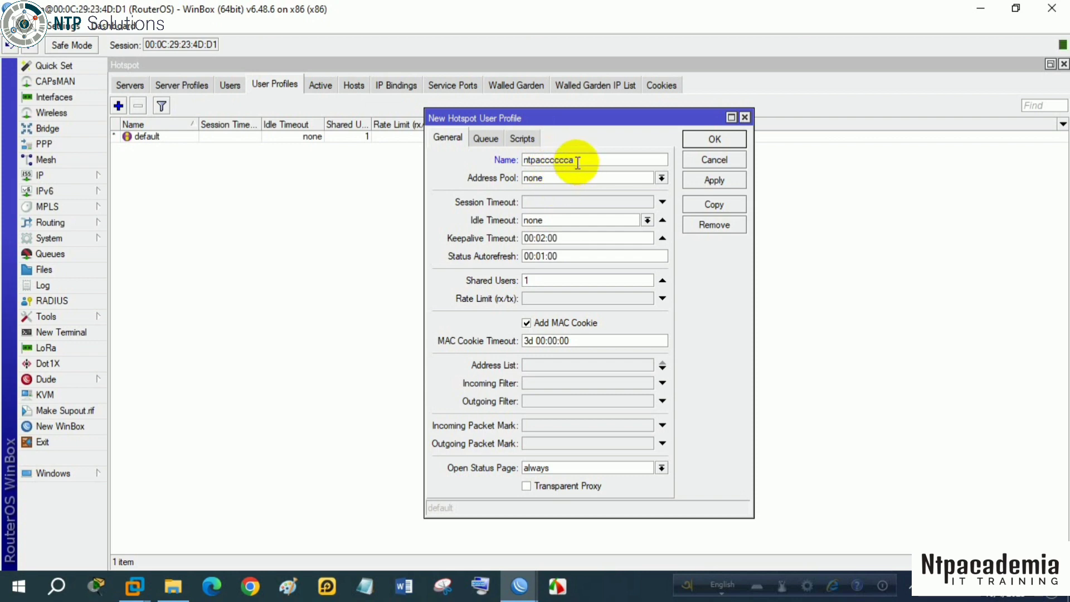
{"action": "key", "text": "BackSpace"}
{"action": "key", "text": "BackSpace"}
{"action": "key", "text": "BackSpace"}
{"action": "key", "text": "BackSpace"}
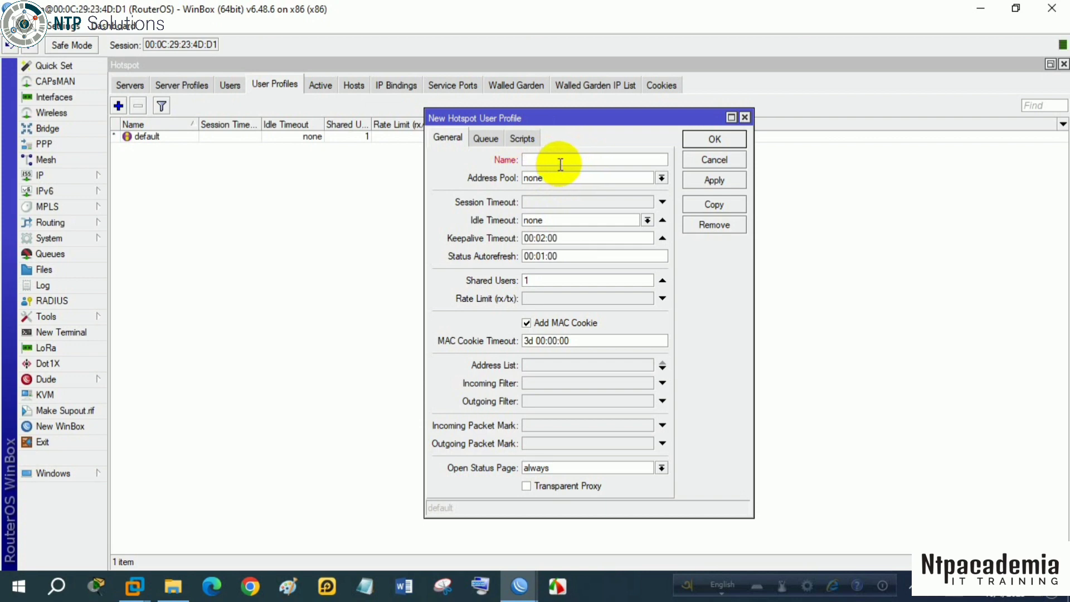
- Name the new hotspot user profile hotspot-ntp
{"action": "type", "text": "hotspot"}
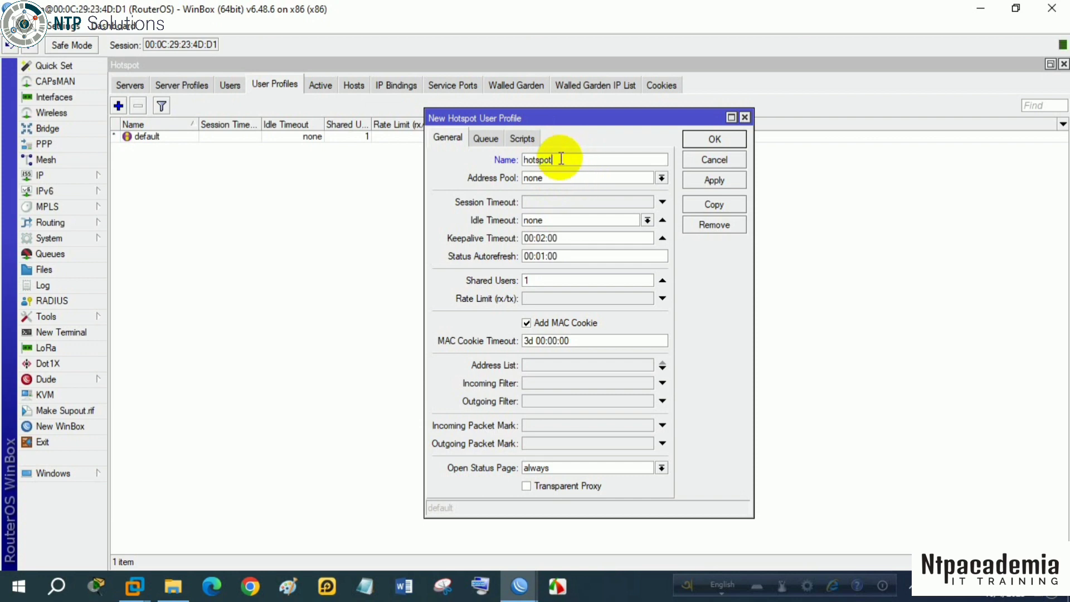
{"action": "type", "text": "-"}
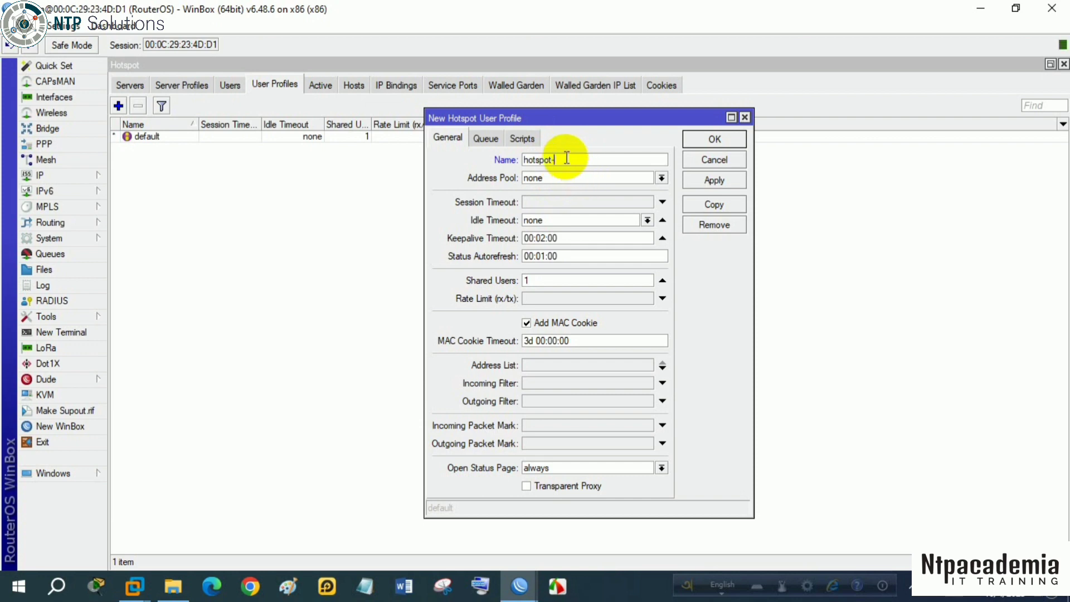
{"action": "type", "text": "ntp"}
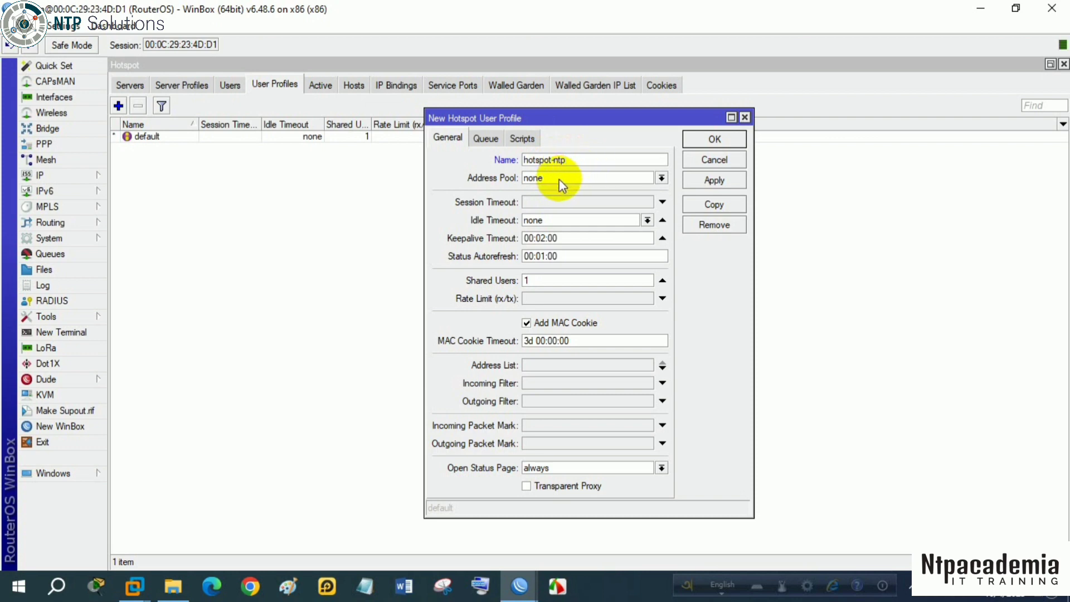
- Assign address pool hs-pool-2 to the new user profile and save it
{"action": "left_click", "coordinate": [561, 184]}
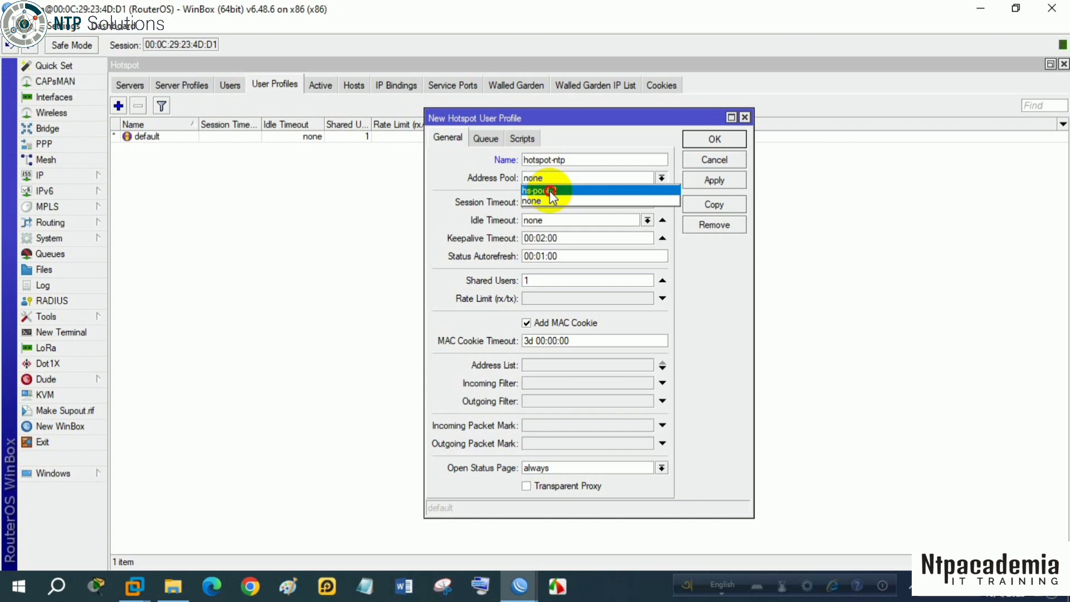
{"action": "left_click", "coordinate": [550, 191]}
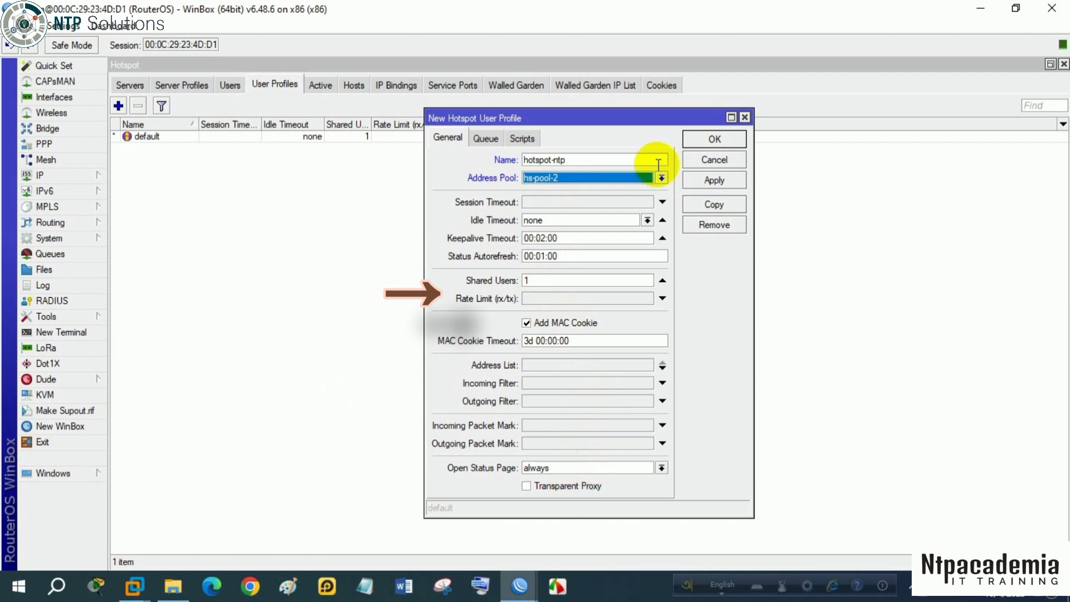
{"action": "left_click", "coordinate": [716, 181]}
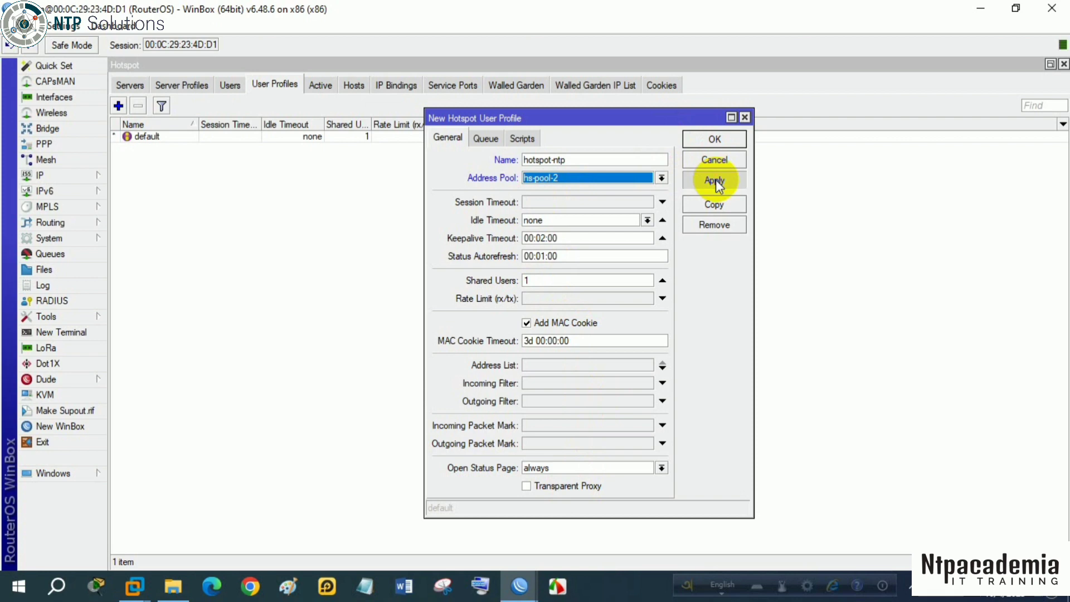
{"action": "left_click", "coordinate": [723, 137]}
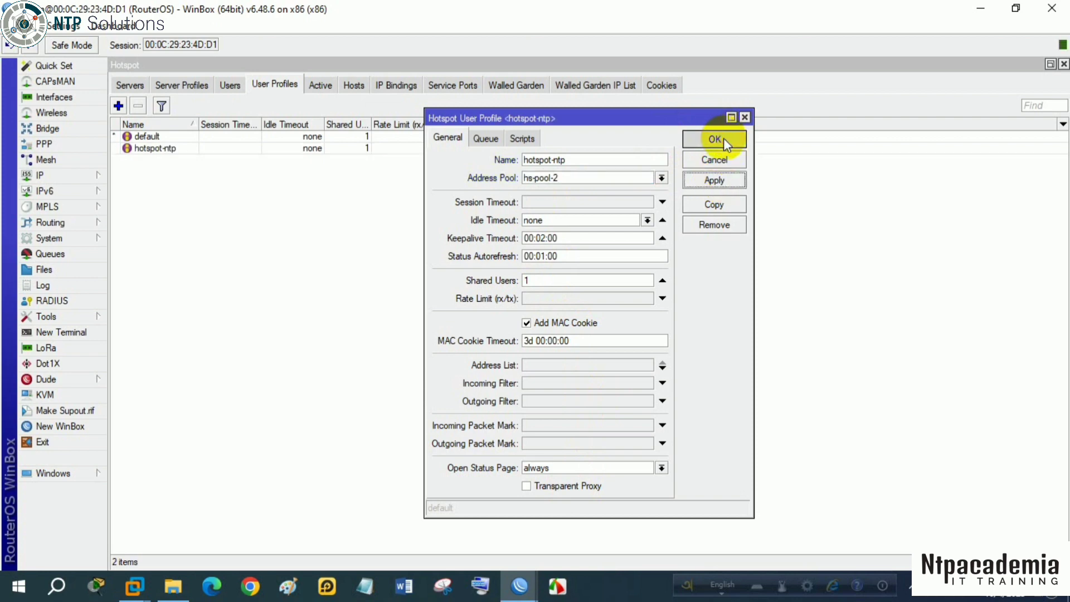
- Start a new hotspot user on server hotspot1 with the name ntp1
{"action": "left_click", "coordinate": [230, 85]}
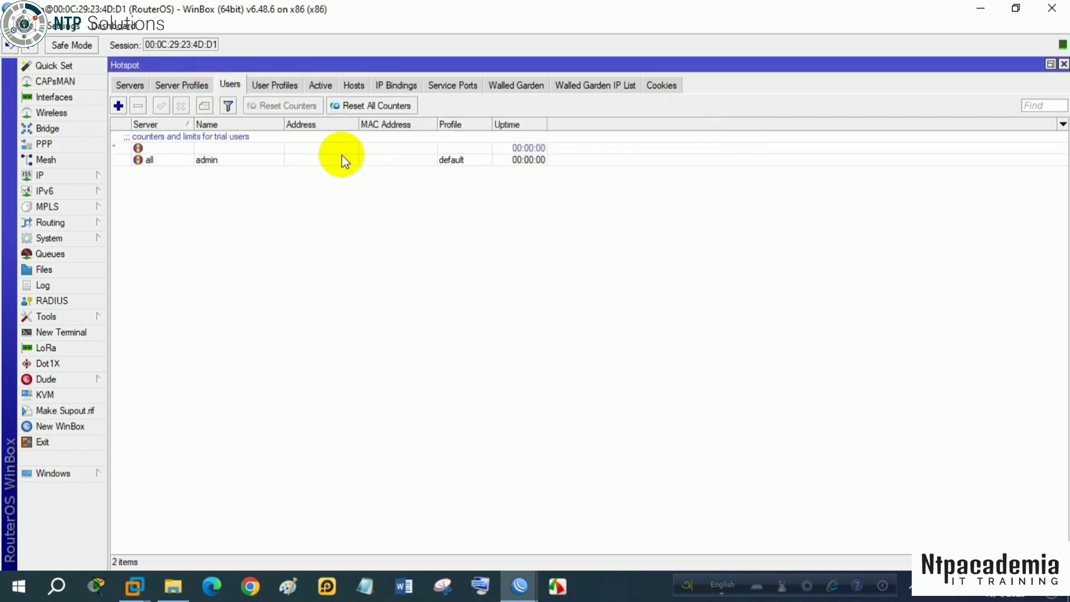
{"action": "left_click", "coordinate": [164, 159]}
{"action": "left_click", "coordinate": [119, 105]}
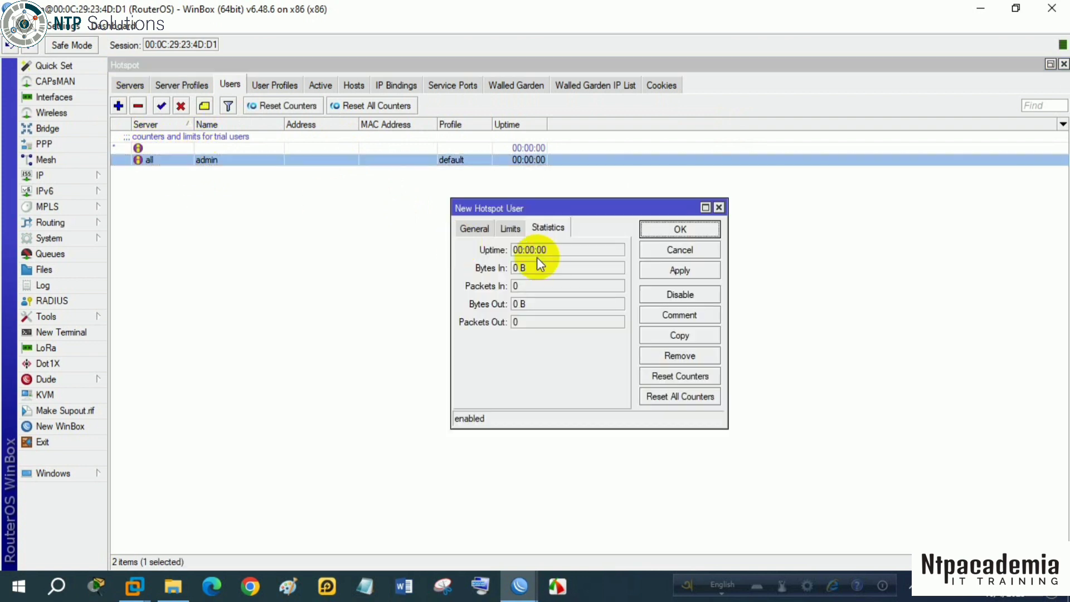
{"action": "left_click", "coordinate": [475, 229]}
{"action": "left_click", "coordinate": [561, 247]}
{"action": "left_click", "coordinate": [553, 273]}
{"action": "double_click", "coordinate": [552, 268]}
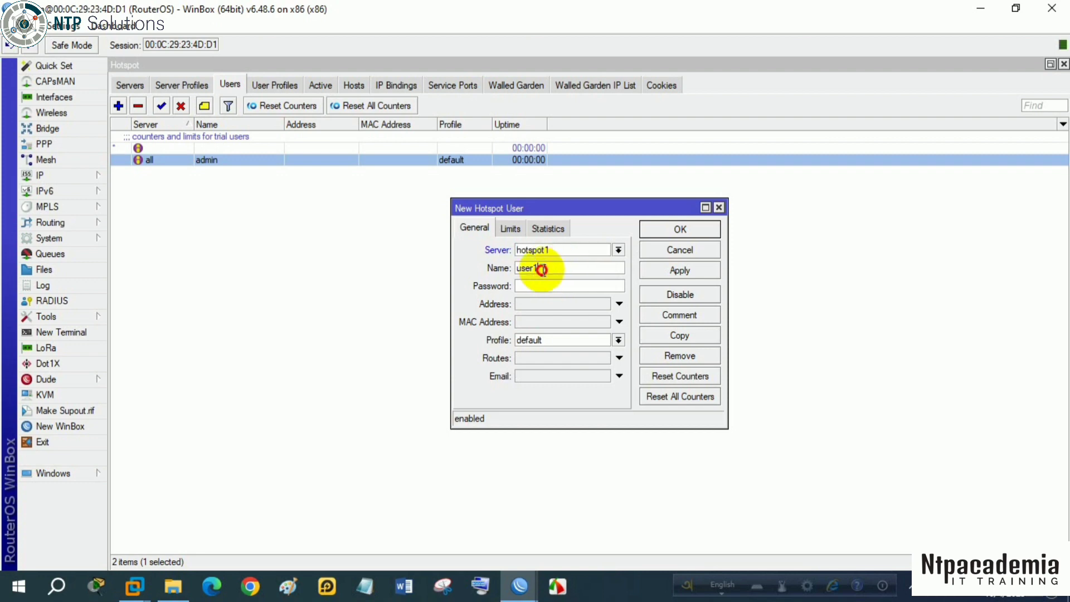
{"action": "type", "text": "ntp1"}
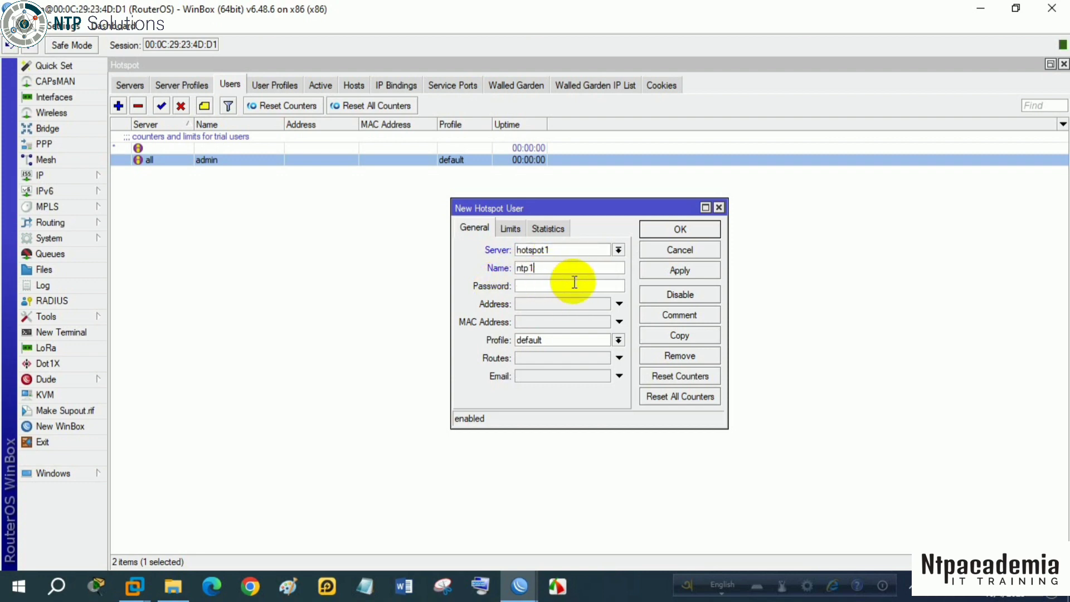
- Enter the new hotspot user's password, leave address, MAC address and limits empty with the default profile, and save the user
{"action": "left_click", "coordinate": [539, 286]}
{"action": "type", "text": "123"}
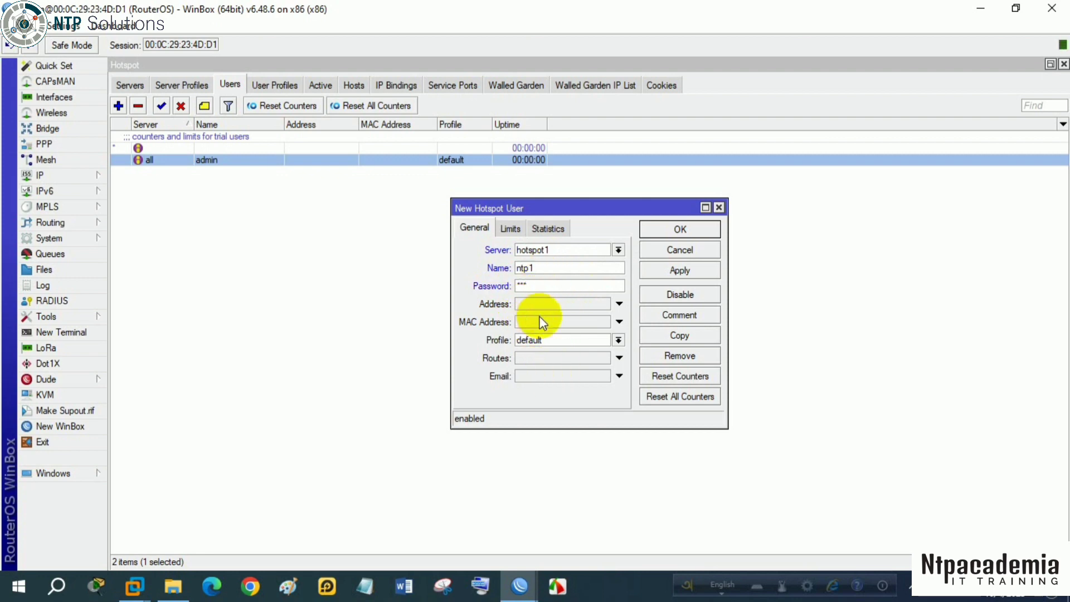
{"action": "left_click", "coordinate": [619, 304]}
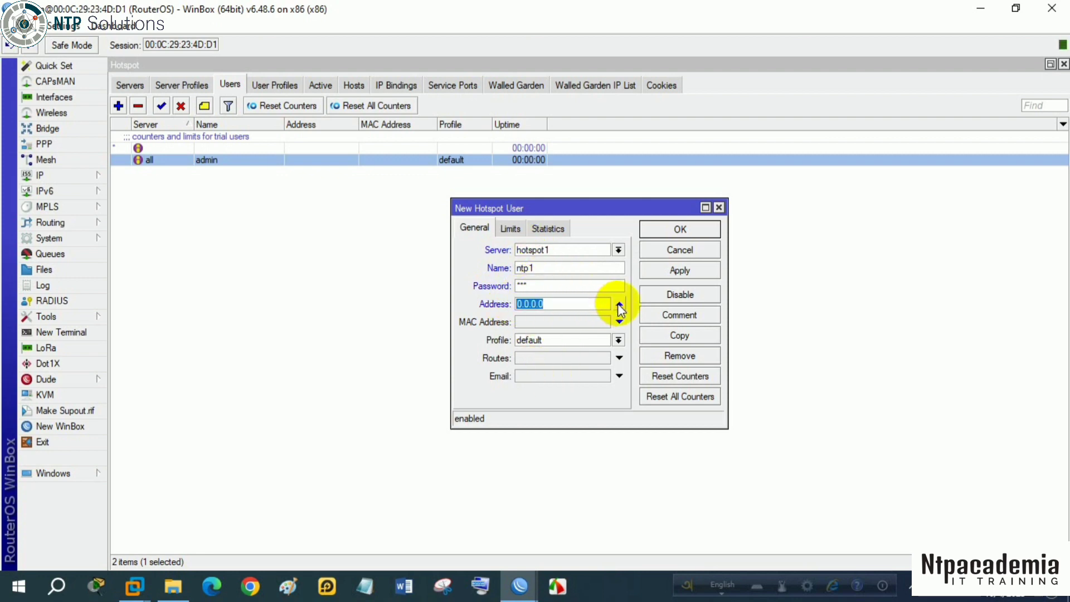
{"action": "left_click", "coordinate": [619, 322]}
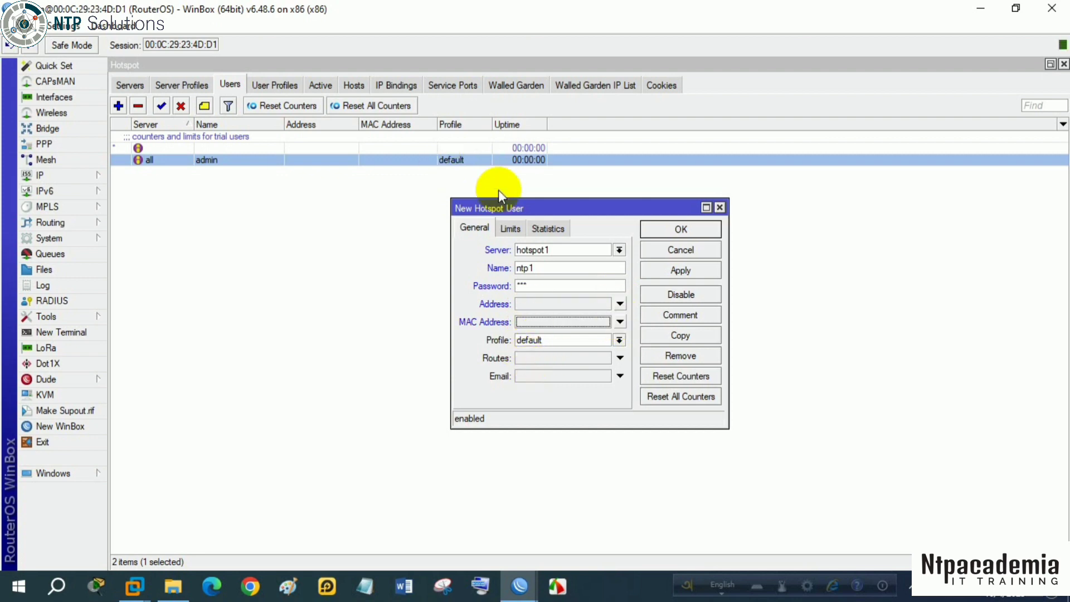
{"action": "left_click", "coordinate": [509, 230]}
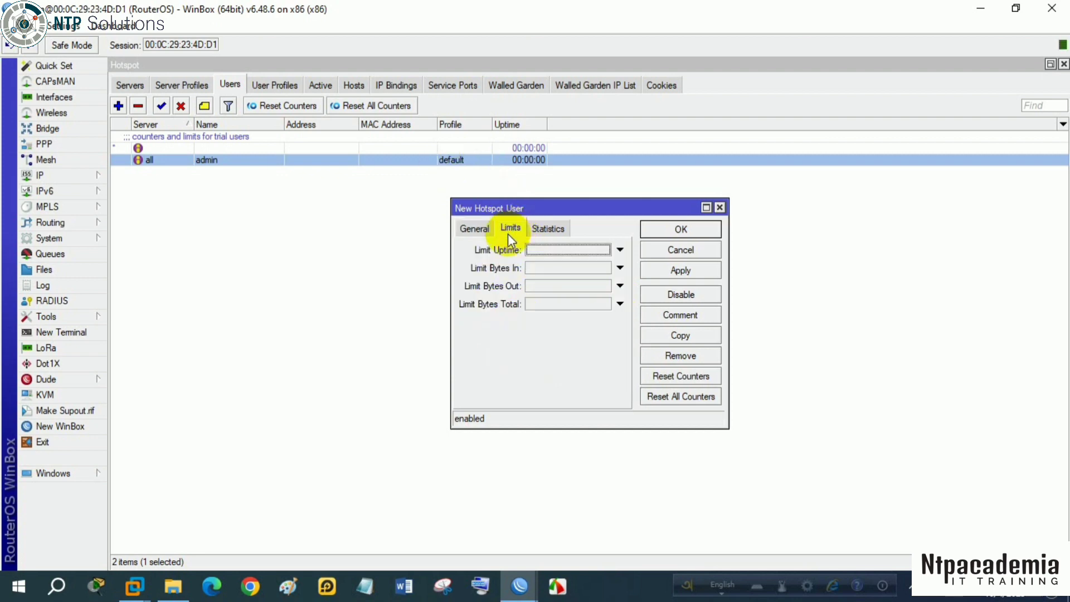
{"action": "left_click", "coordinate": [547, 229]}
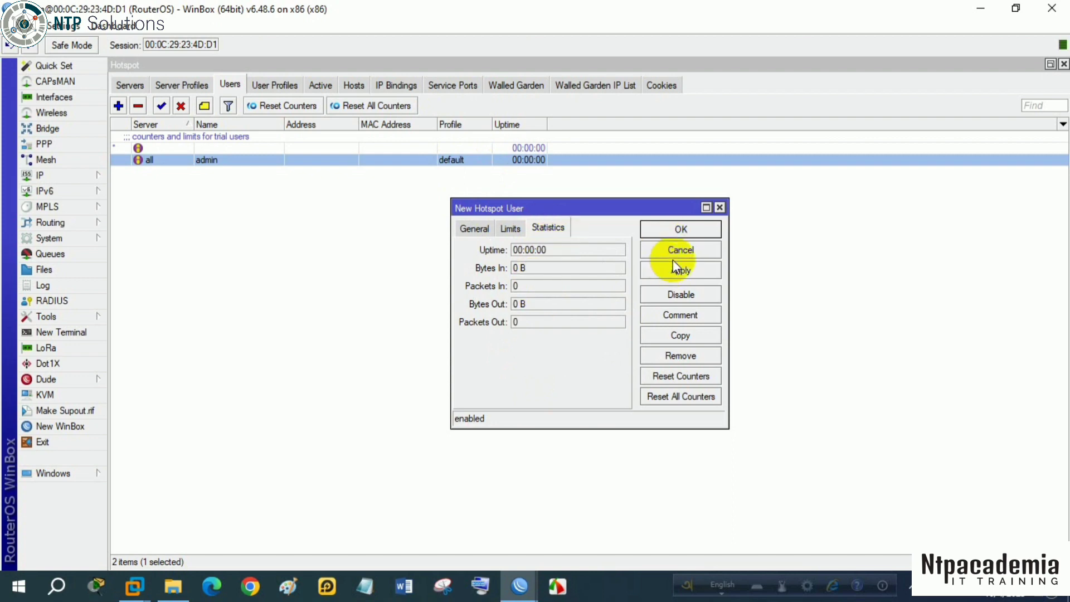
{"action": "left_click", "coordinate": [681, 229]}
{"action": "left_click", "coordinate": [168, 171]}
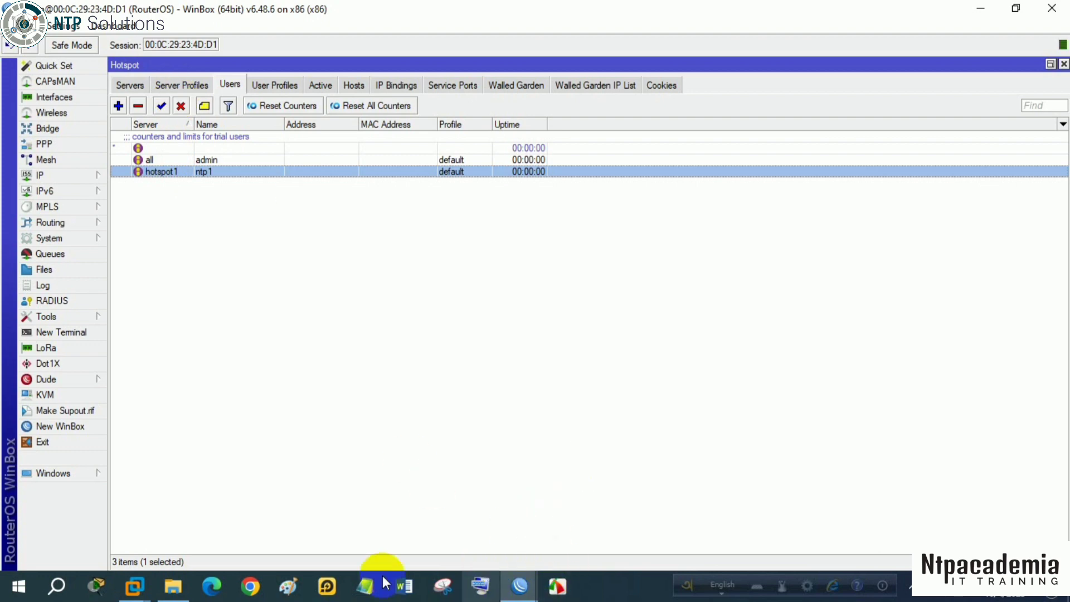
- Switch to the host virtual machine in VMware Workstation and open ntp1.com in its browser
{"action": "mouse_move", "coordinate": [134, 585]}
{"action": "left_click", "coordinate": [239, 534]}
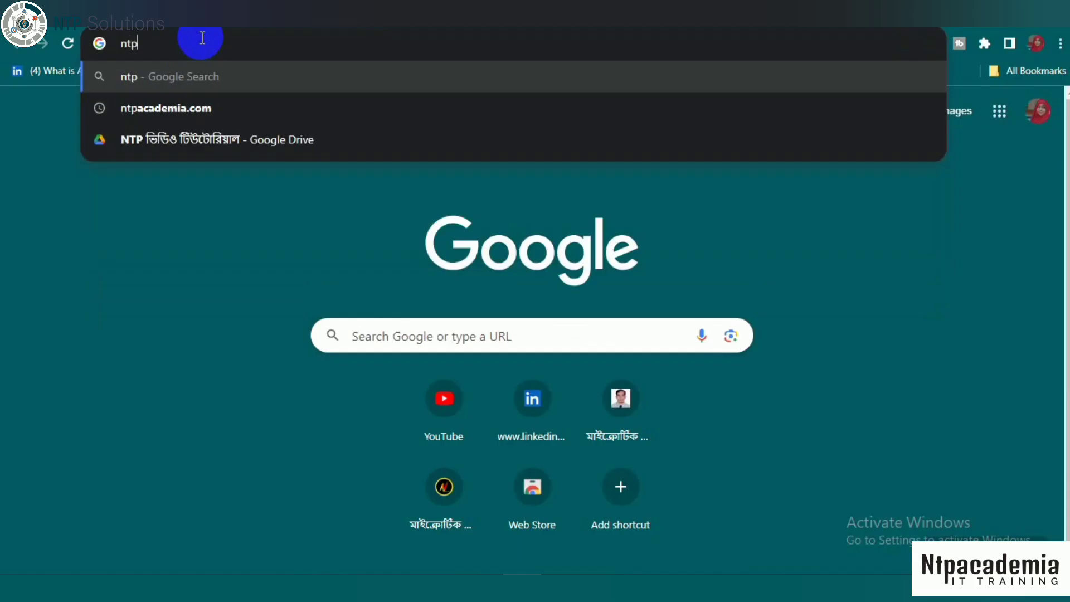
{"action": "type", "text": ".c"}
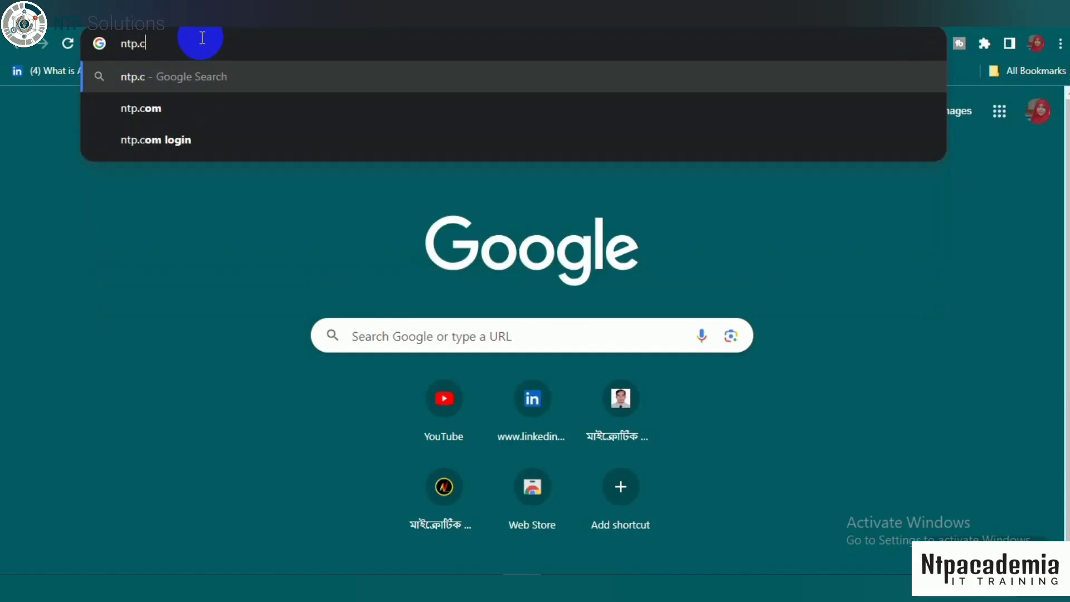
{"action": "left_click", "coordinate": [186, 104]}
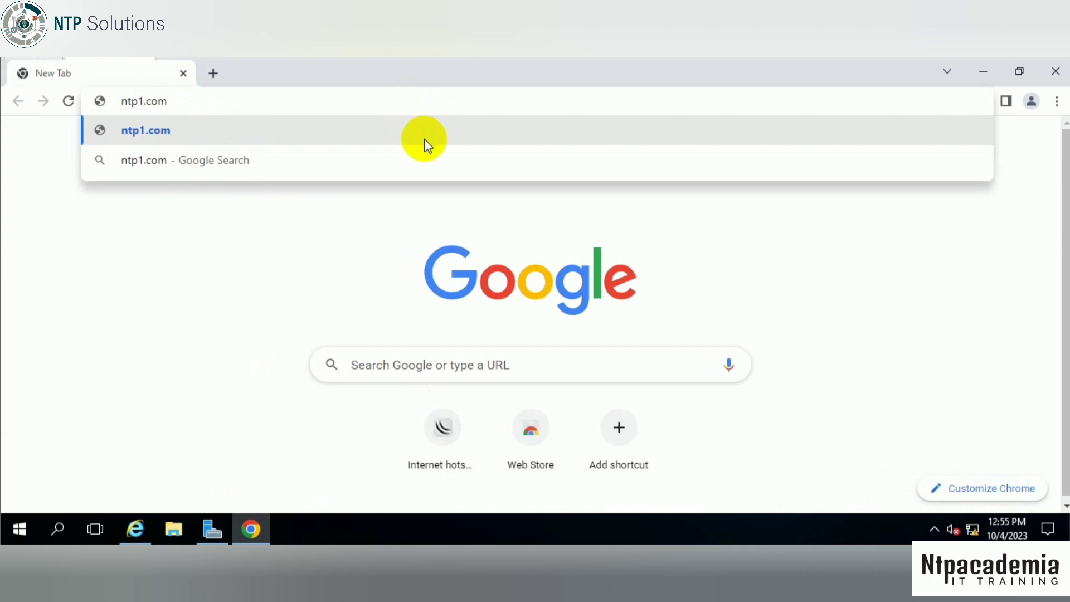
{"action": "left_click", "coordinate": [331, 140]}
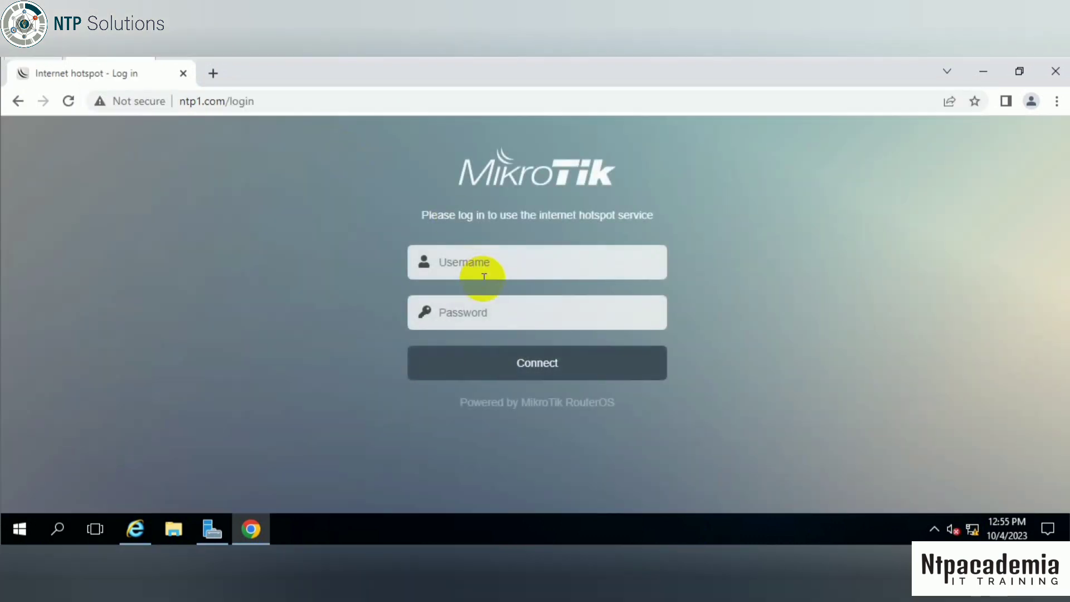
- Log in to the hotspot page as ntp1 with the user's password, and decline to save the password in the browser
{"action": "left_click", "coordinate": [444, 258]}
{"action": "type", "text": "n"}
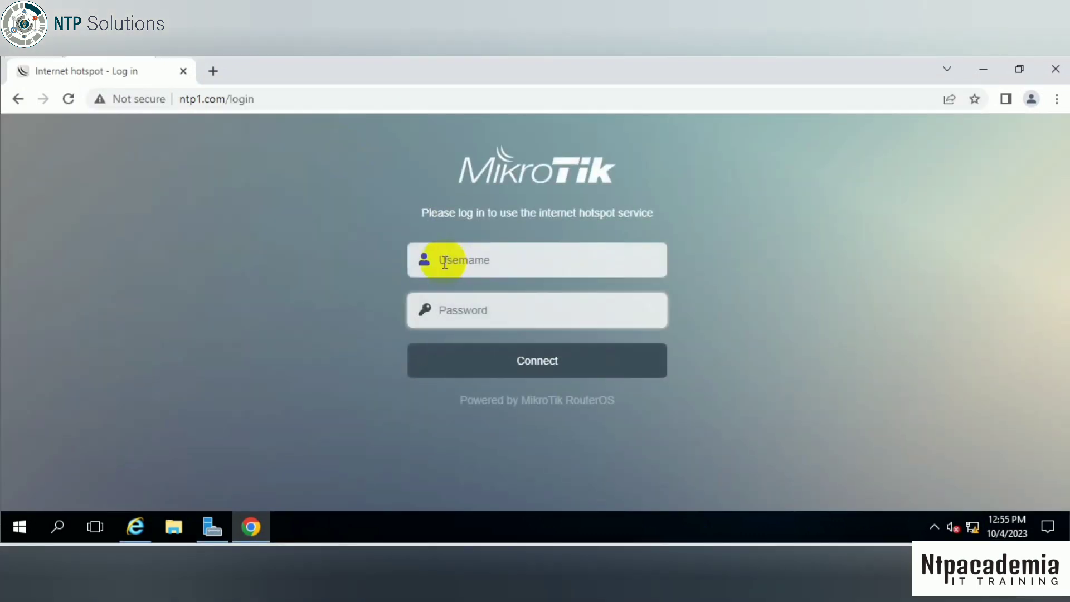
{"action": "type", "text": "tp"}
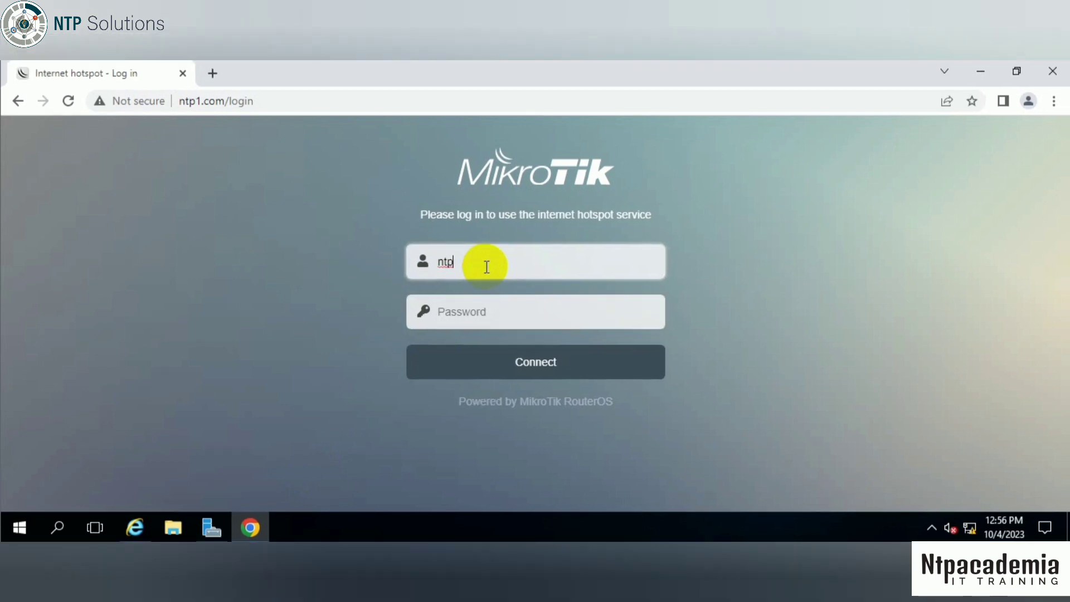
{"action": "type", "text": "1"}
{"action": "left_click", "coordinate": [479, 313]}
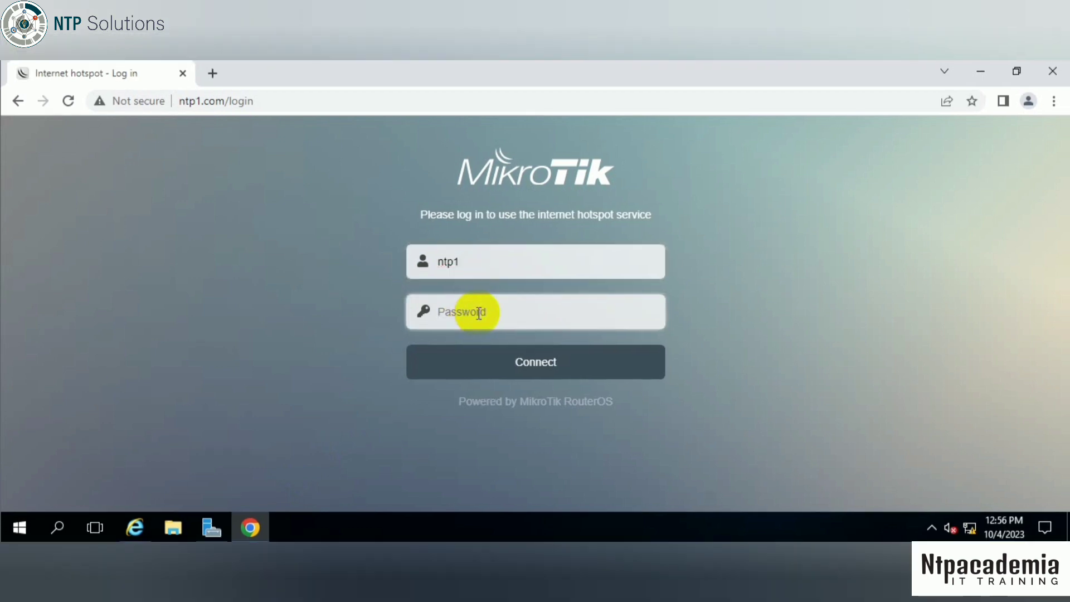
{"action": "type", "text": "1"}
{"action": "left_click", "coordinate": [516, 363]}
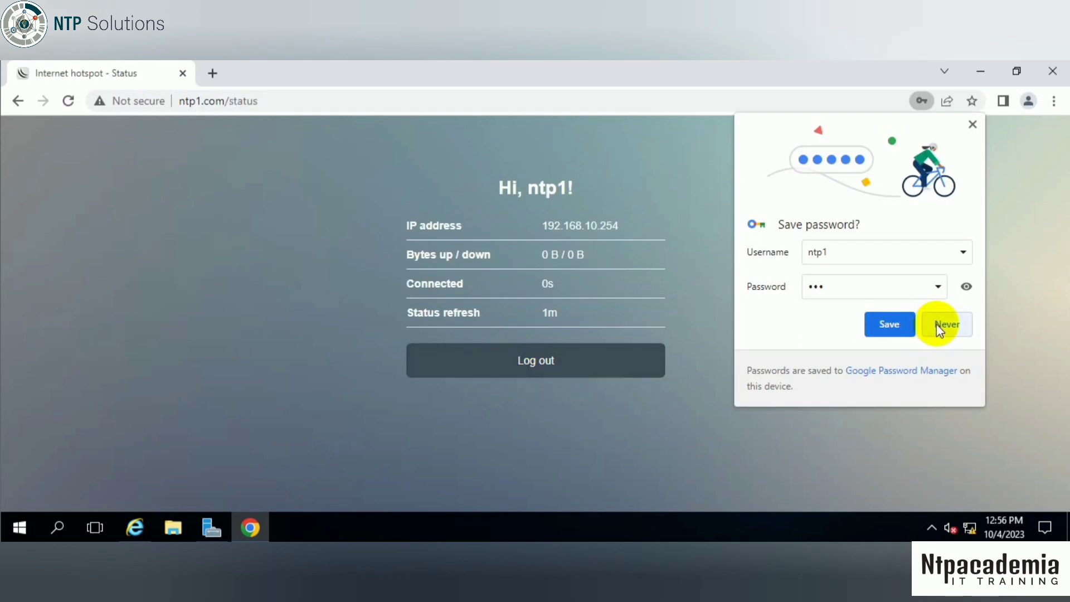
{"action": "left_click", "coordinate": [939, 329]}
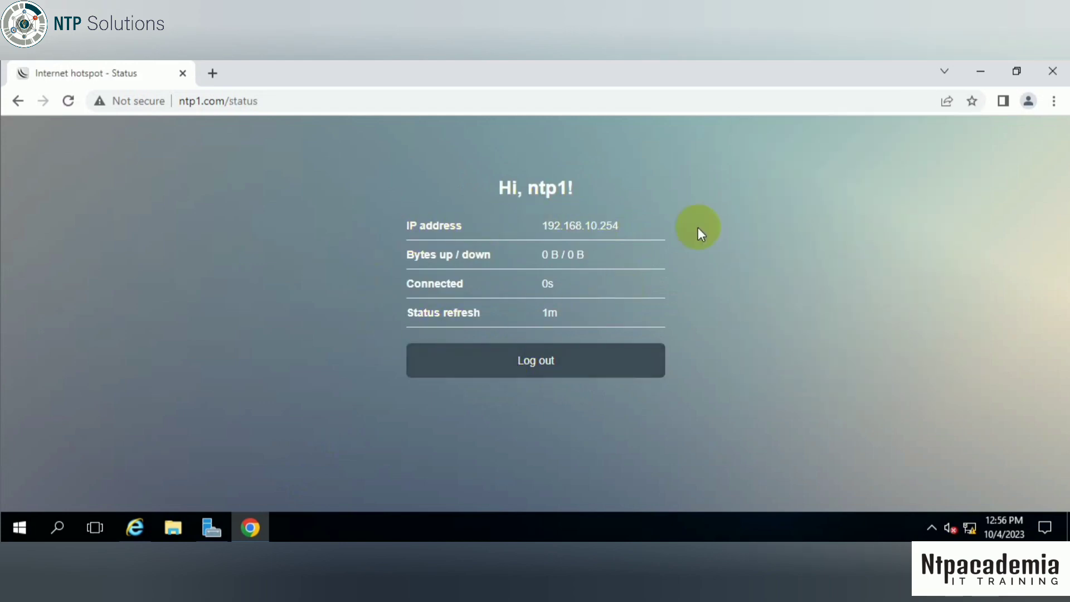
{"action": "left_click", "coordinate": [575, 374]}
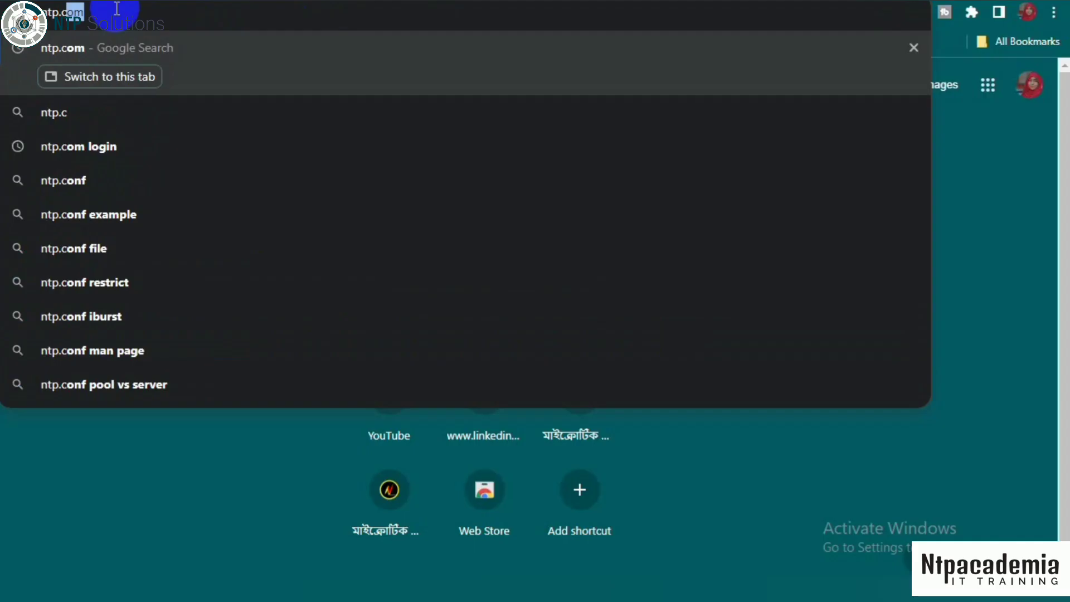
{"action": "type", "text": "m"}
{"action": "key", "text": "BackSpace"}
{"action": "type", "text": "m"}
{"action": "left_click", "coordinate": [119, 94]}
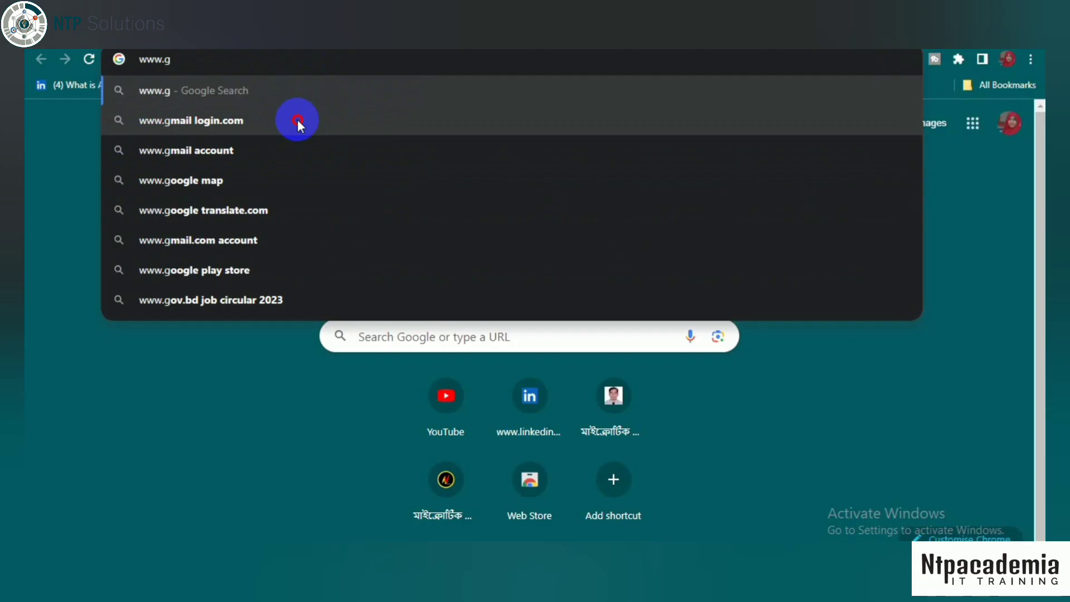
{"action": "left_click", "coordinate": [296, 119]}
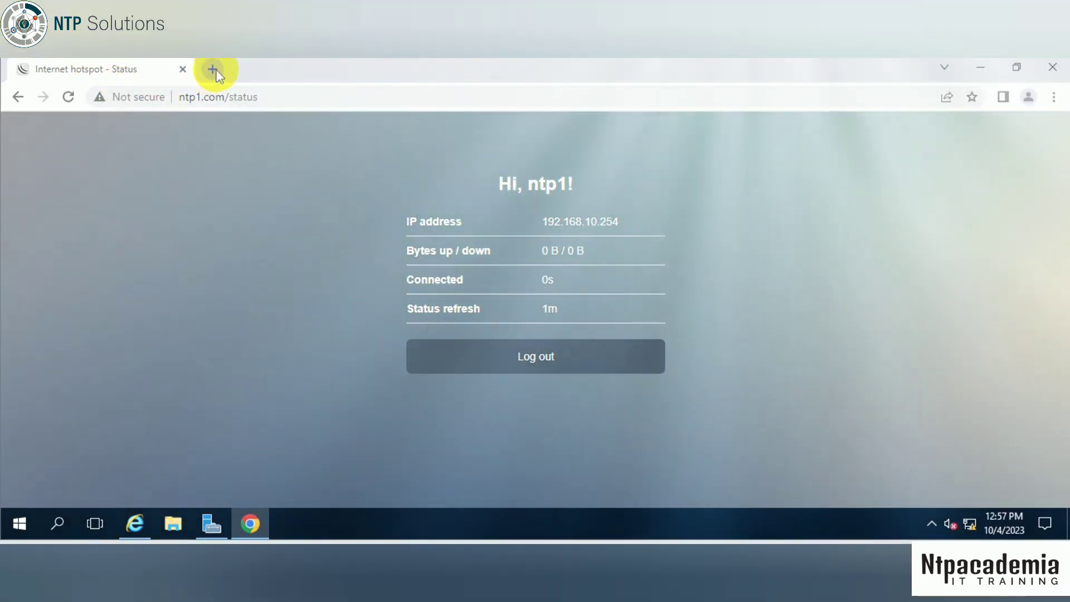
- Open a new browser tab alongside the hotspot status page
{"action": "left_click", "coordinate": [213, 70]}
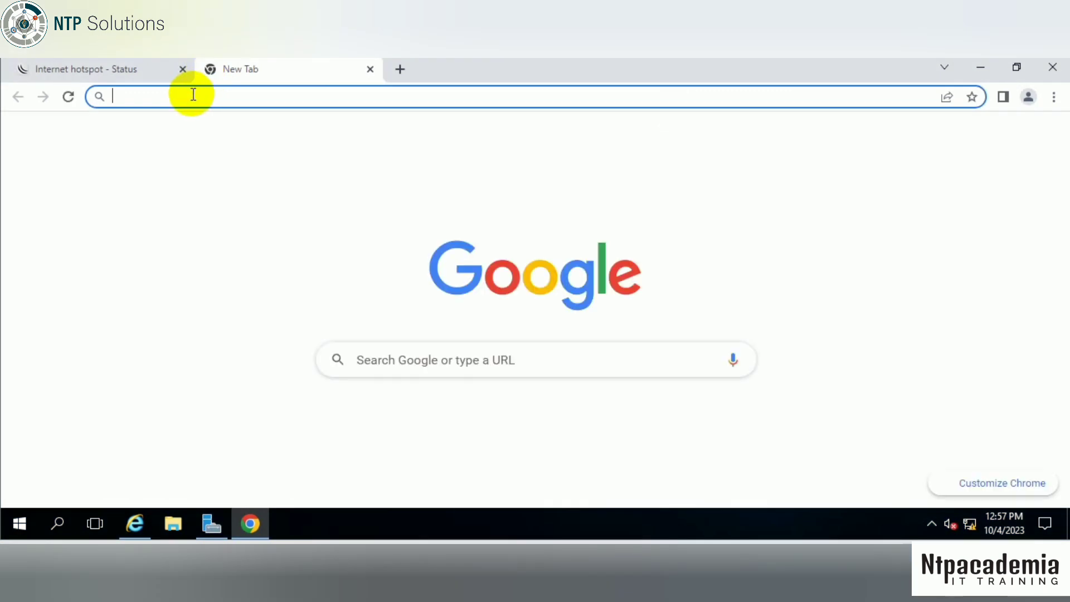